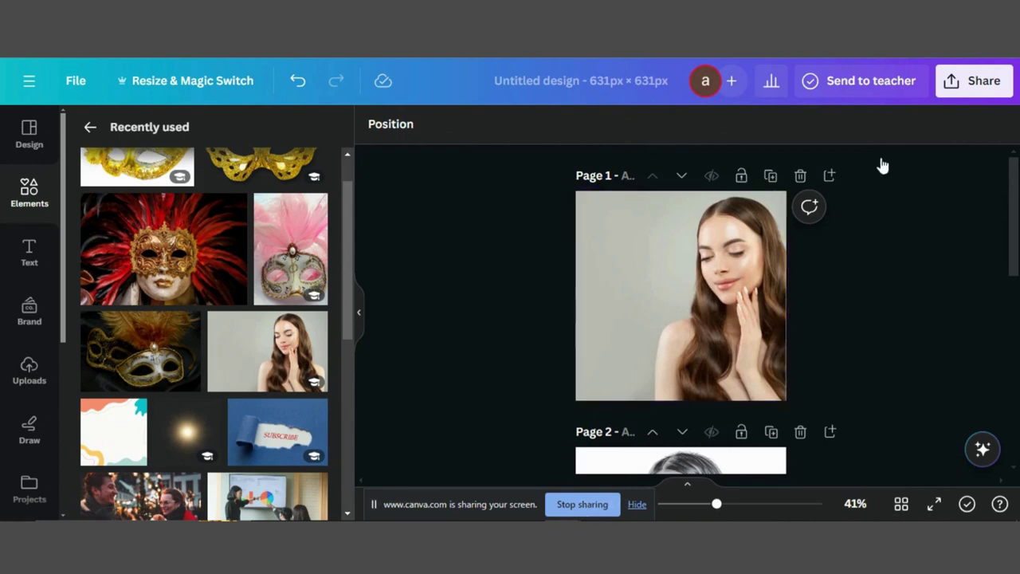
# Download page 1, the original portrait photo, as a PNG at size 1
pyautogui.click(969, 94)
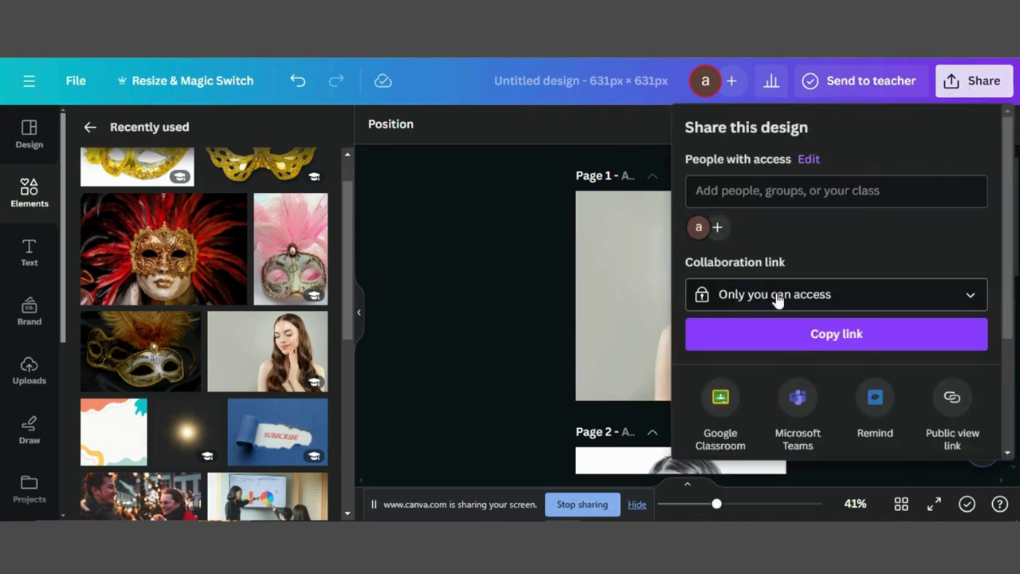
pyautogui.scroll(-3, 774, 296)
pyautogui.click(746, 320)
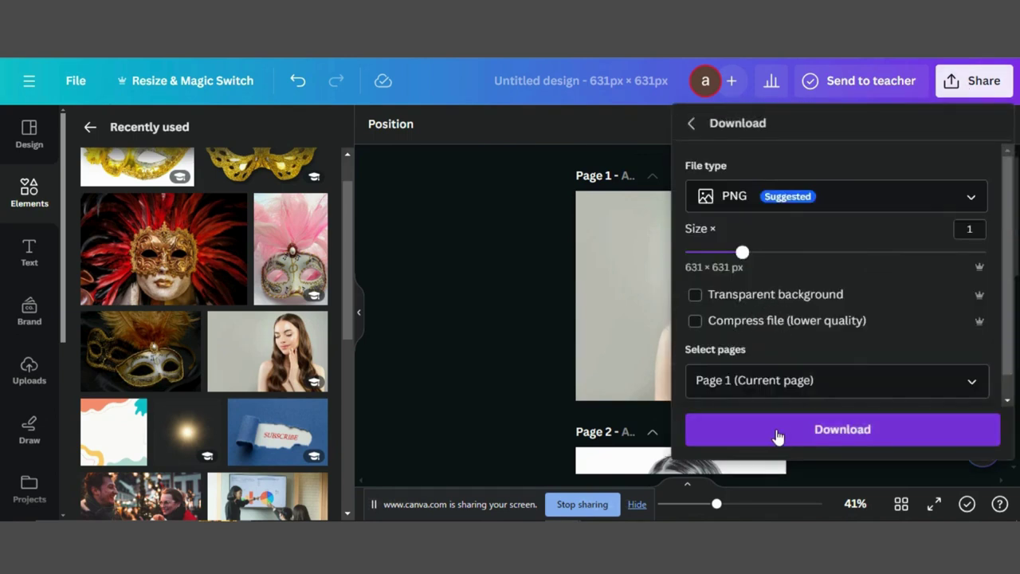
pyautogui.click(778, 434)
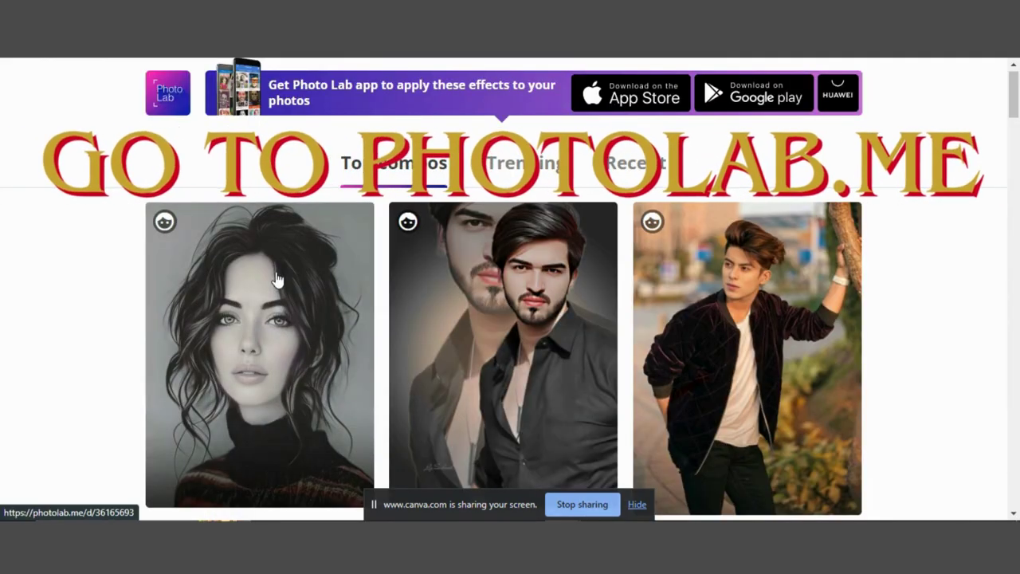
# Switch to photolab.me and open the top combo that reworks a woman's portrait in black and white
pyautogui.scroll(-2, 279, 322)
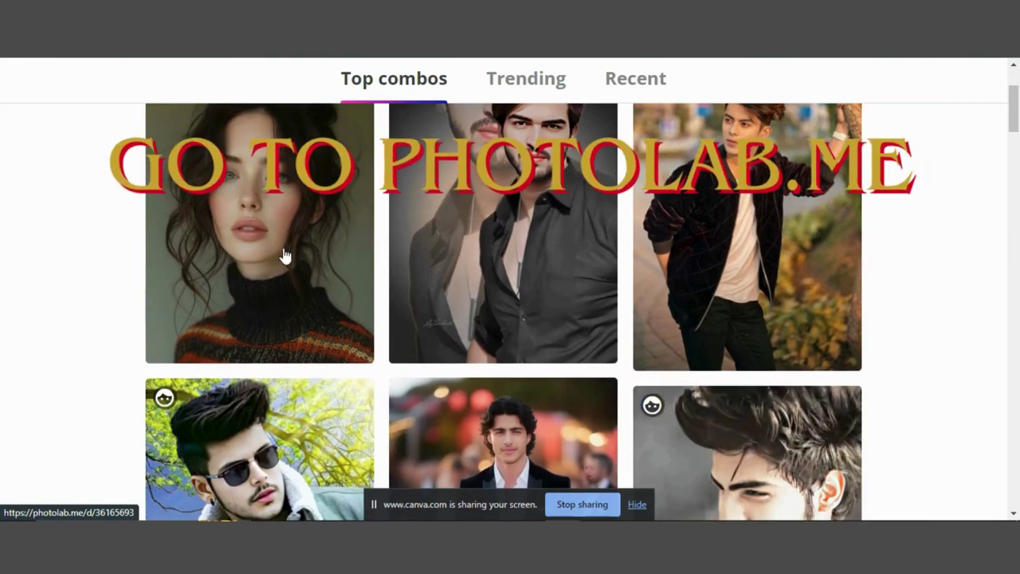
pyautogui.click(285, 254)
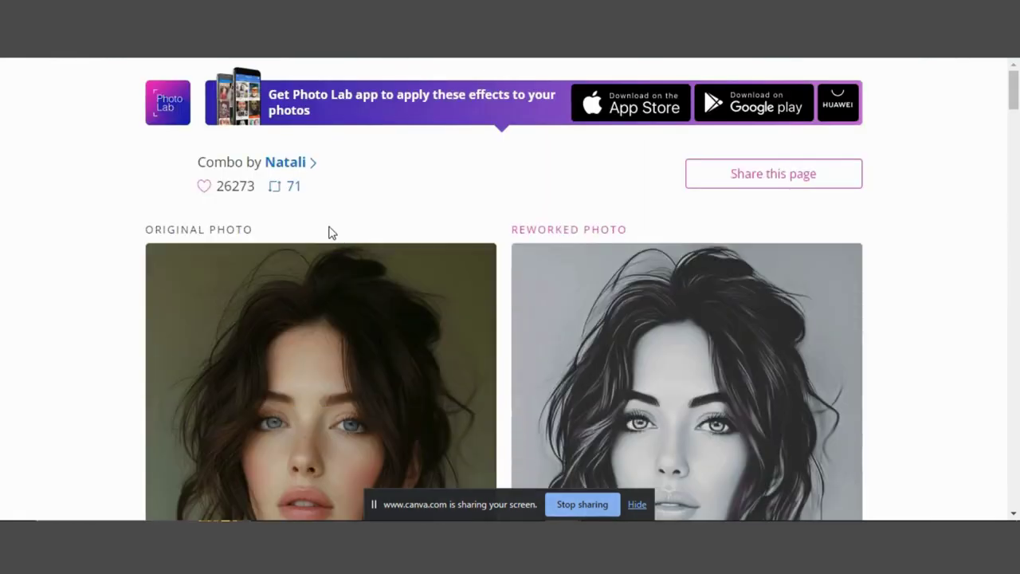
pyautogui.scroll(-2, 353, 203)
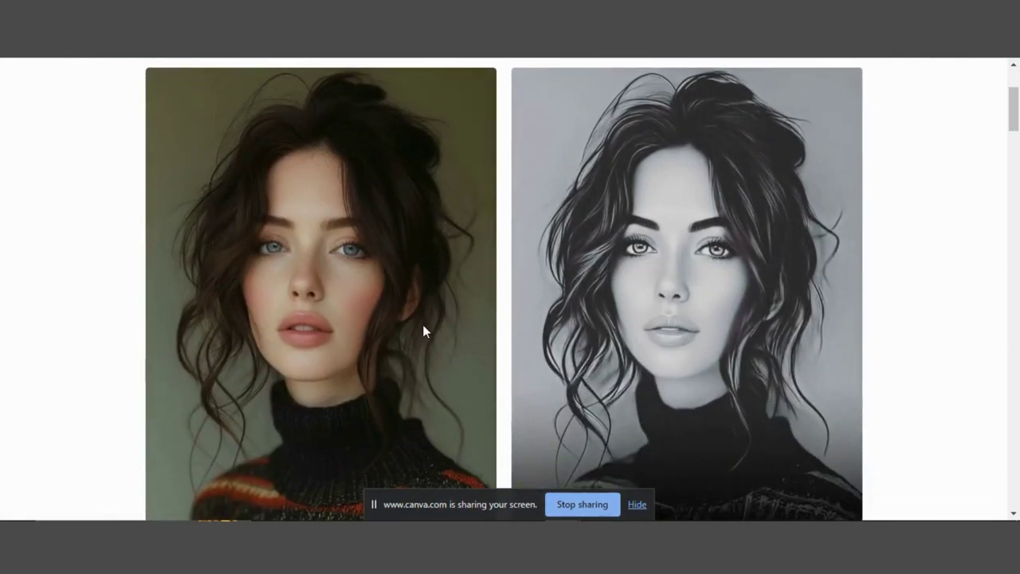
# Apply this combo to the photo Untitled design (51) from the Downloads folder
pyautogui.scroll(-15, 421, 329)
pyautogui.scroll(10, 422, 329)
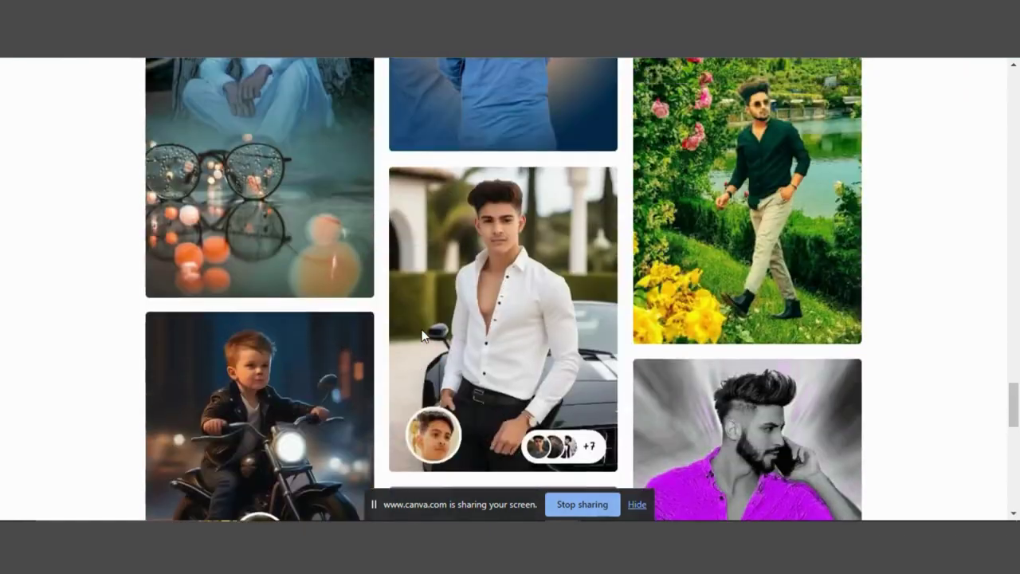
pyautogui.scroll(9, 421, 329)
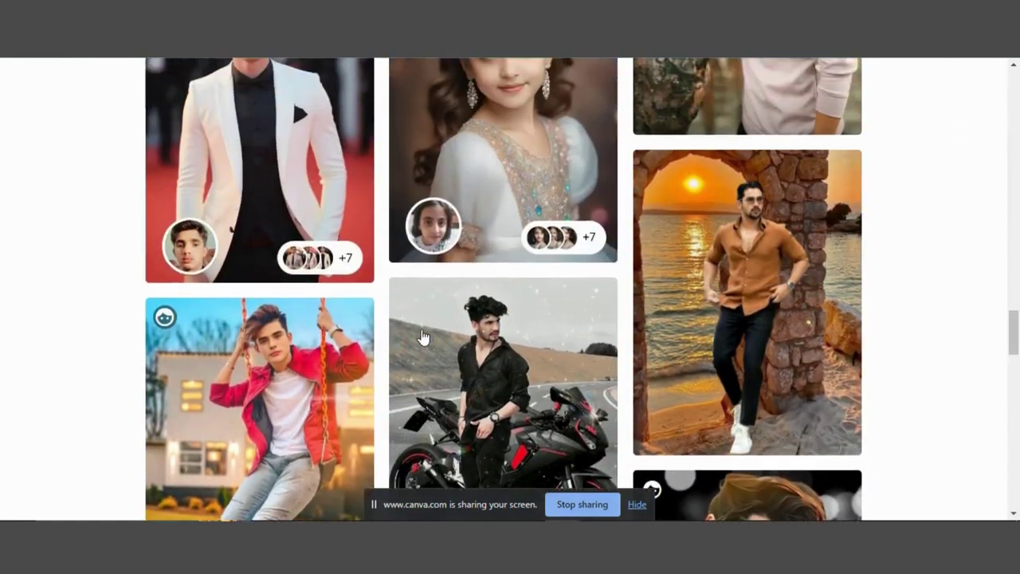
pyautogui.scroll(12, 422, 337)
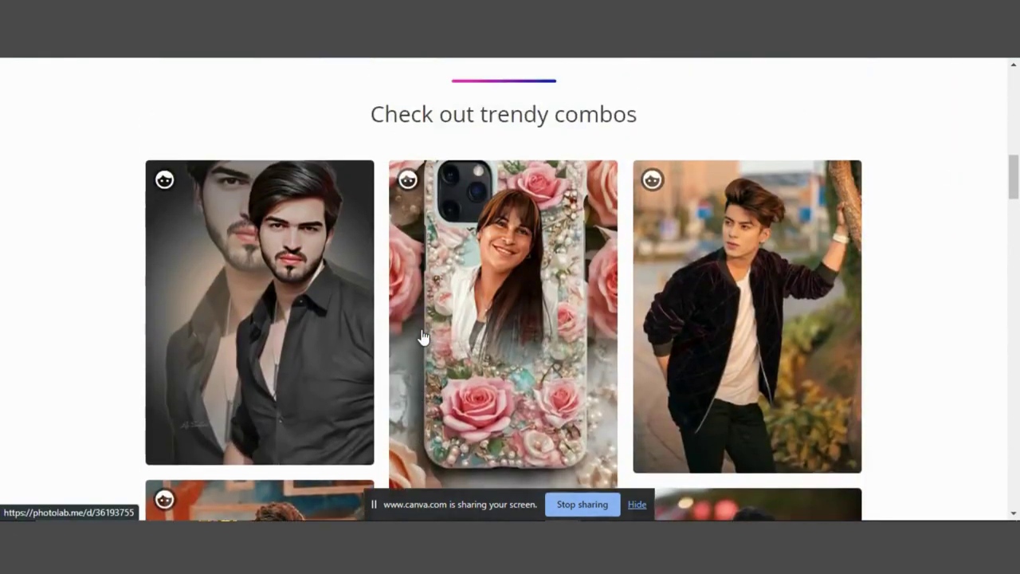
pyautogui.scroll(3, 423, 337)
pyautogui.scroll(-5, 421, 337)
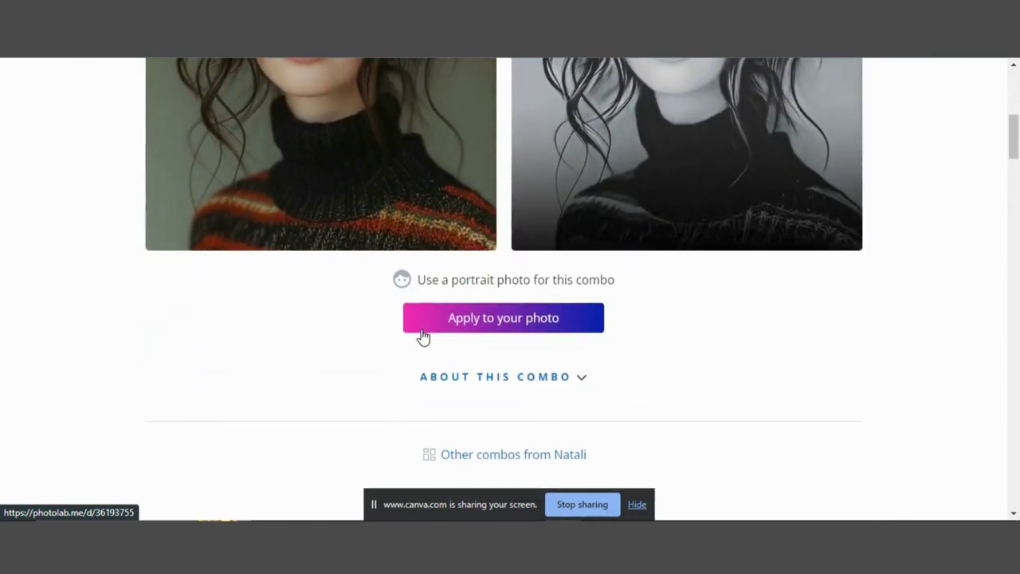
pyautogui.click(470, 314)
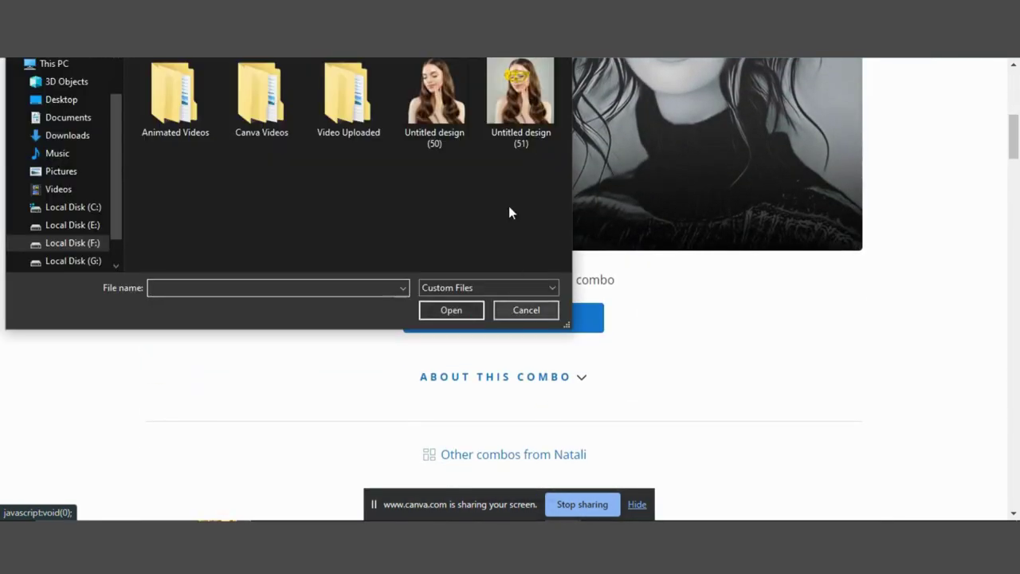
pyautogui.click(452, 110)
pyautogui.click(68, 136)
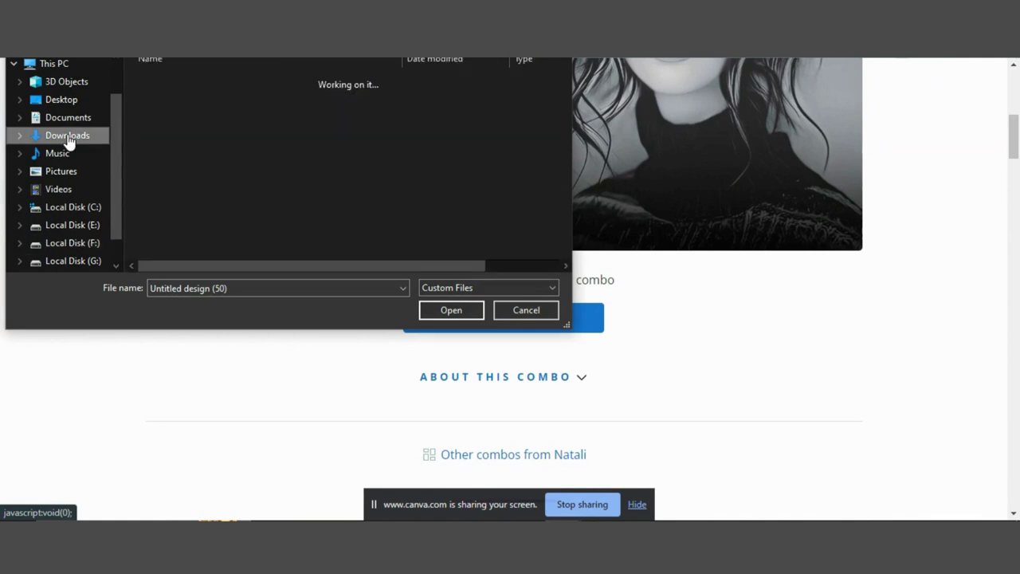
pyautogui.click(193, 103)
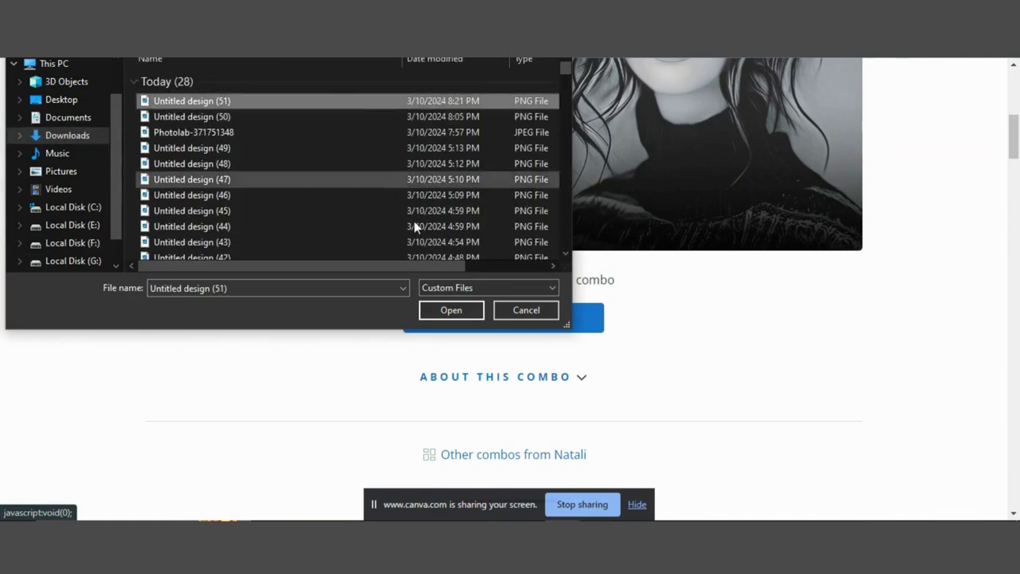
pyautogui.click(450, 312)
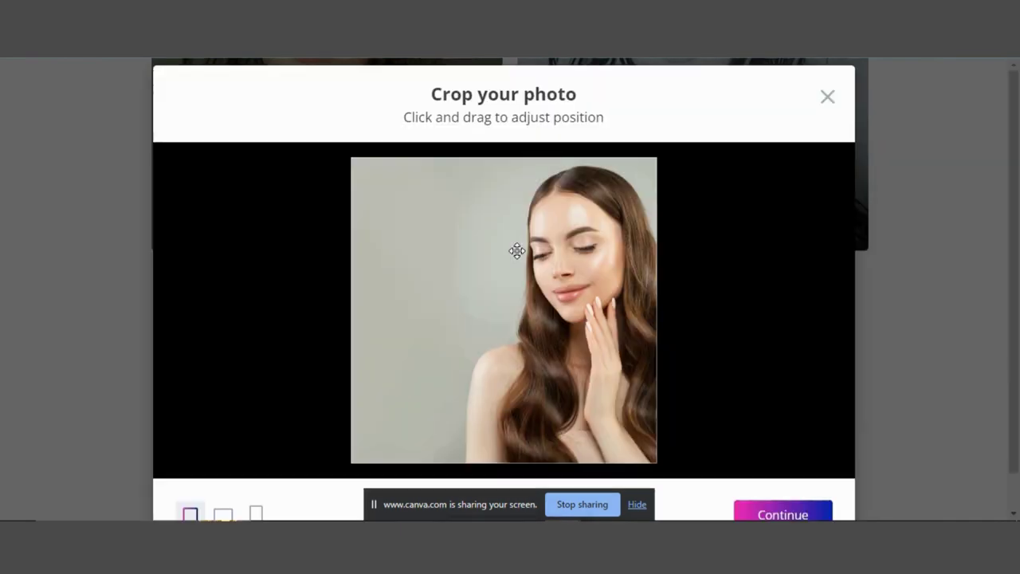
# Accept the photo's crop as it is and download the reworked black-and-white image
pyautogui.click(771, 511)
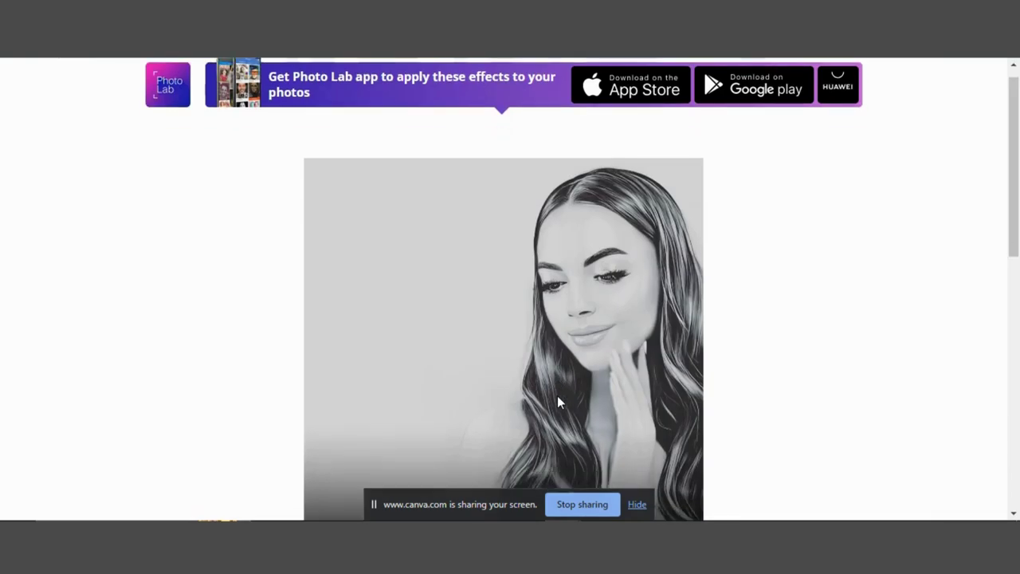
pyautogui.scroll(-4, 558, 401)
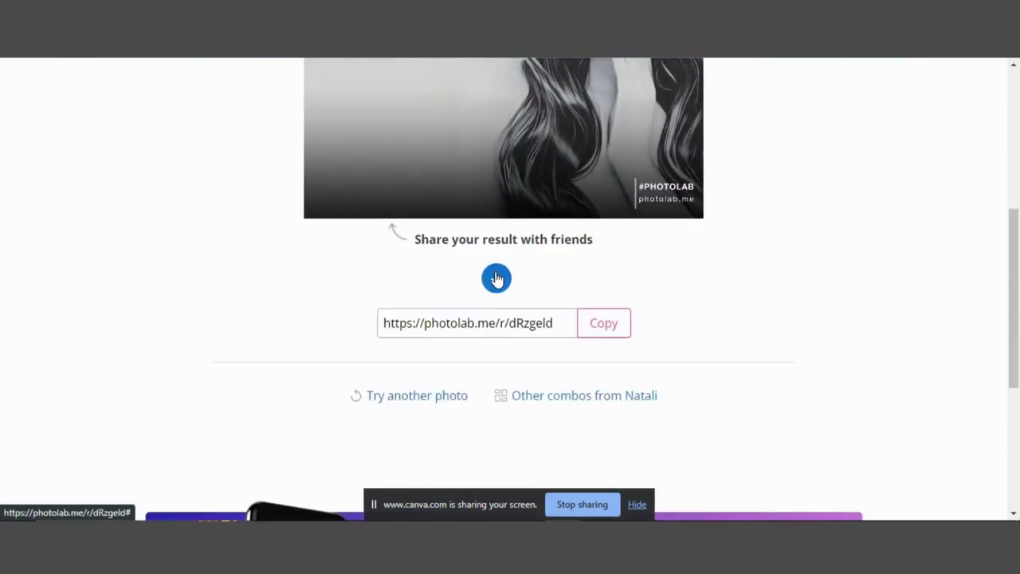
pyautogui.click(496, 278)
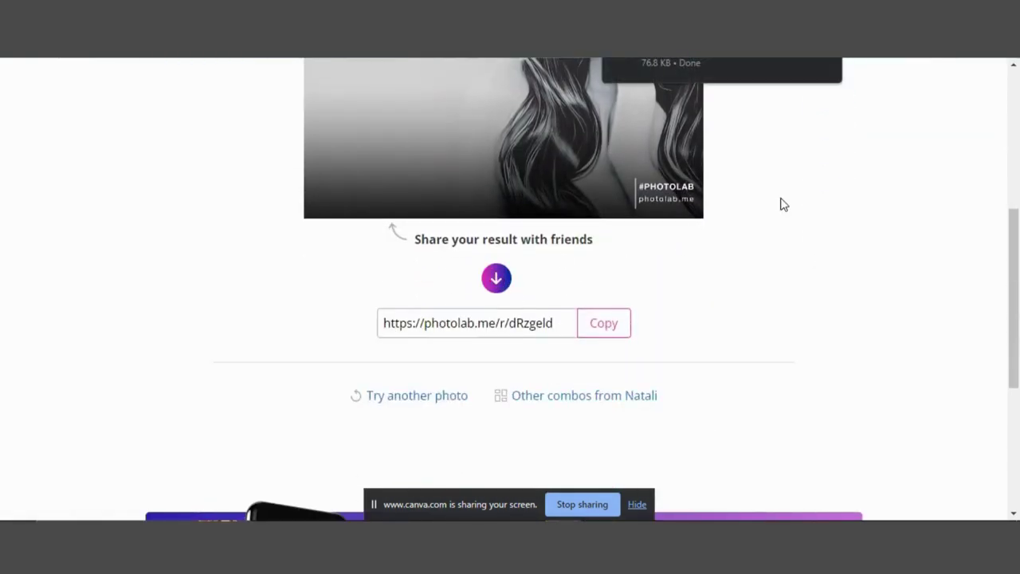
# Return to the Canva design and upload the downloaded Photolab-496591175.jpeg to it
pyautogui.scroll(4, 781, 202)
pyautogui.hotkey('ctrl', 'tab')
pyautogui.click(726, 66)
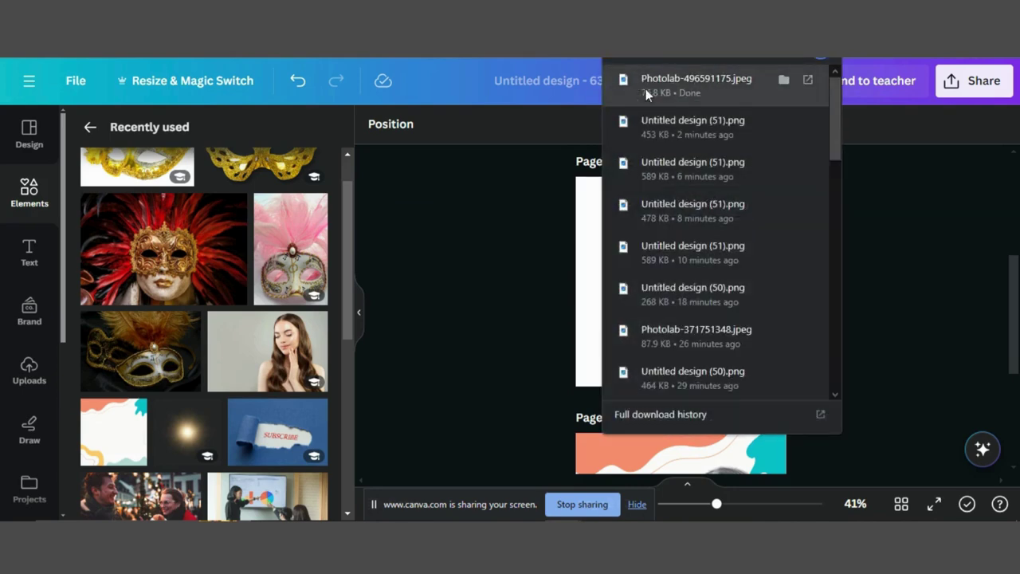
pyautogui.moveTo(646, 89); pyautogui.dragTo(226, 251)
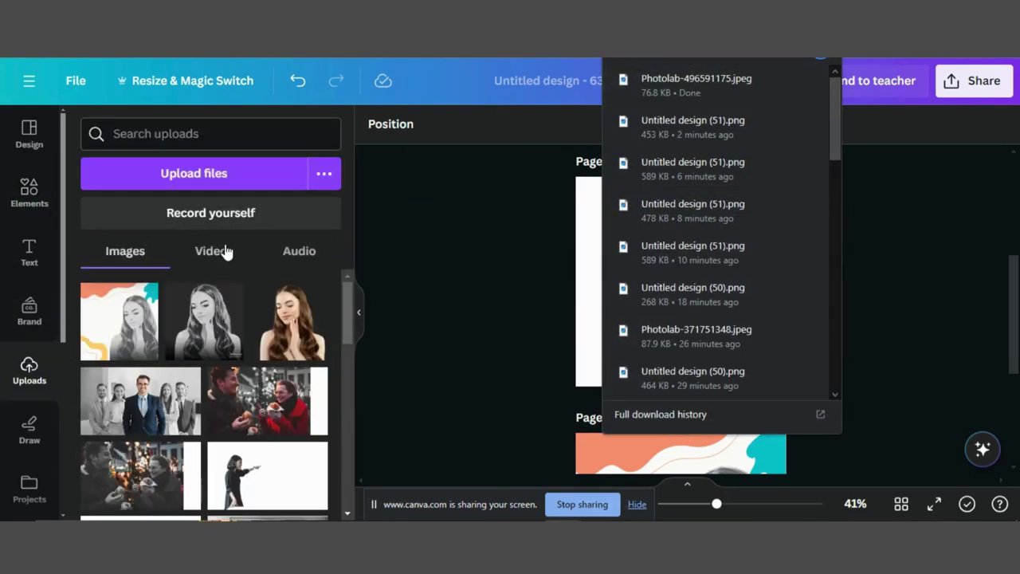
pyautogui.click(438, 258)
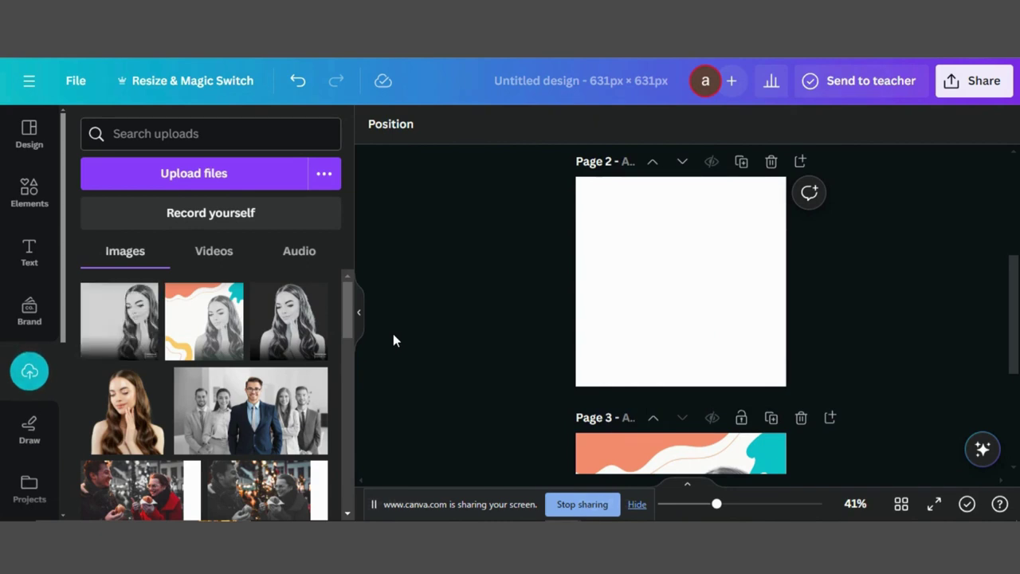
# Delete the existing portrait from page 3, keeping the abstract colored background
pyautogui.scroll(-3, 662, 282)
pyautogui.click(663, 282)
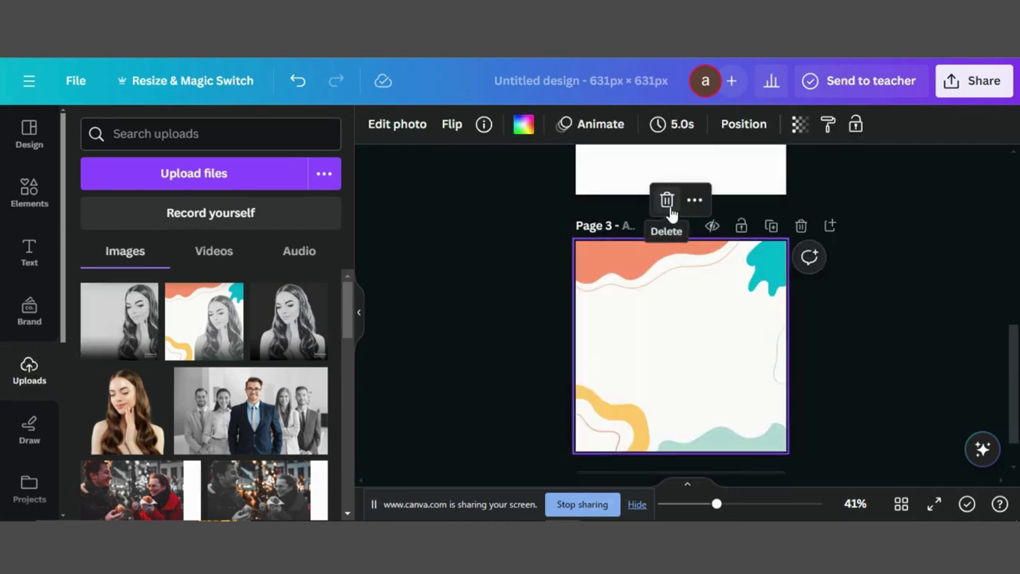
# Search the elements for "backgrounds" and look through all the graphics results
pyautogui.click(29, 191)
pyautogui.click(130, 132)
pyautogui.write('backgrounds')
pyautogui.press('Return')
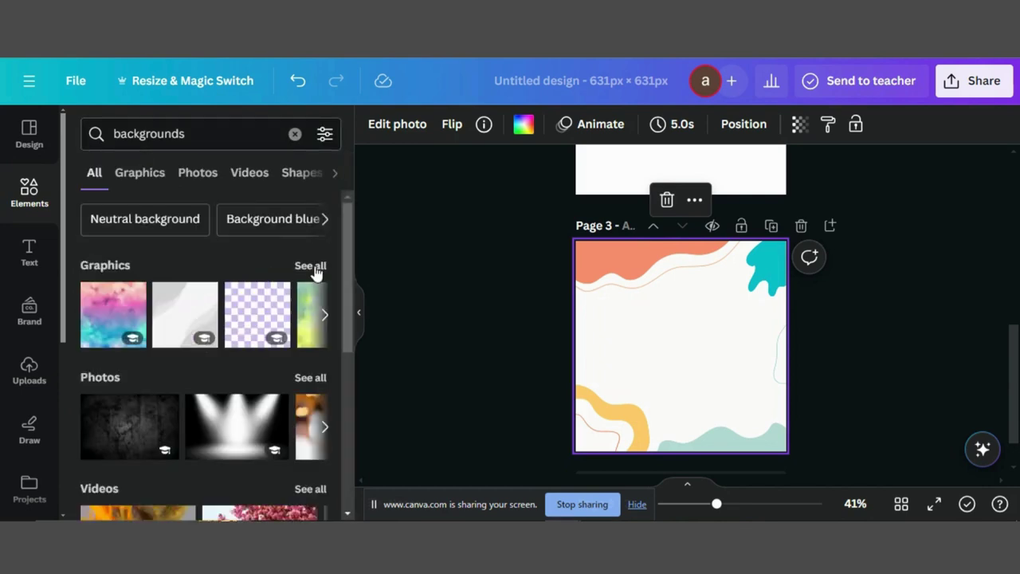
pyautogui.click(314, 267)
pyautogui.scroll(-3, 239, 327)
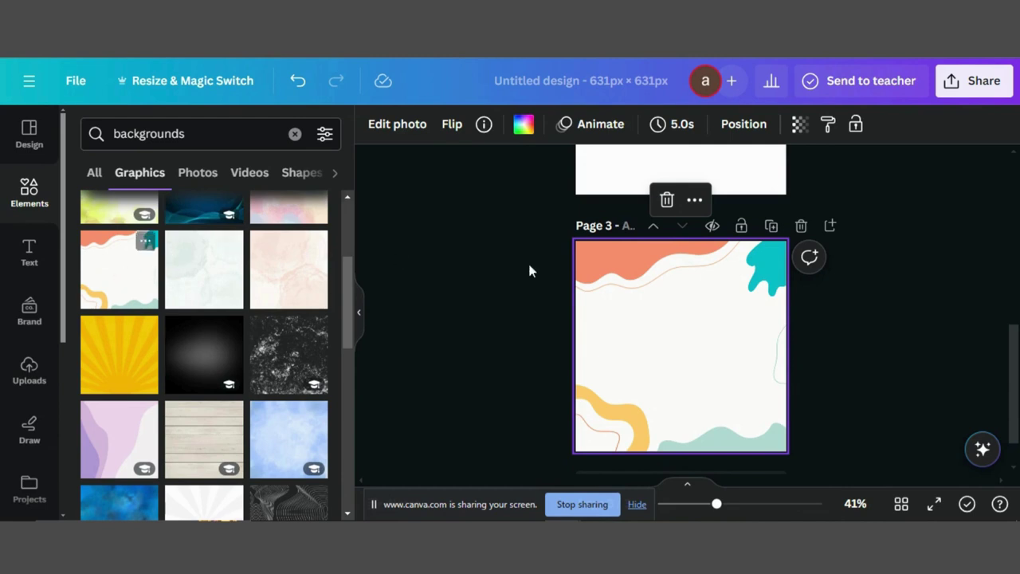
# Clear the uploads search, add the new black-and-white portrait to page 3 and move it to the page's lower-right corner
pyautogui.click(29, 370)
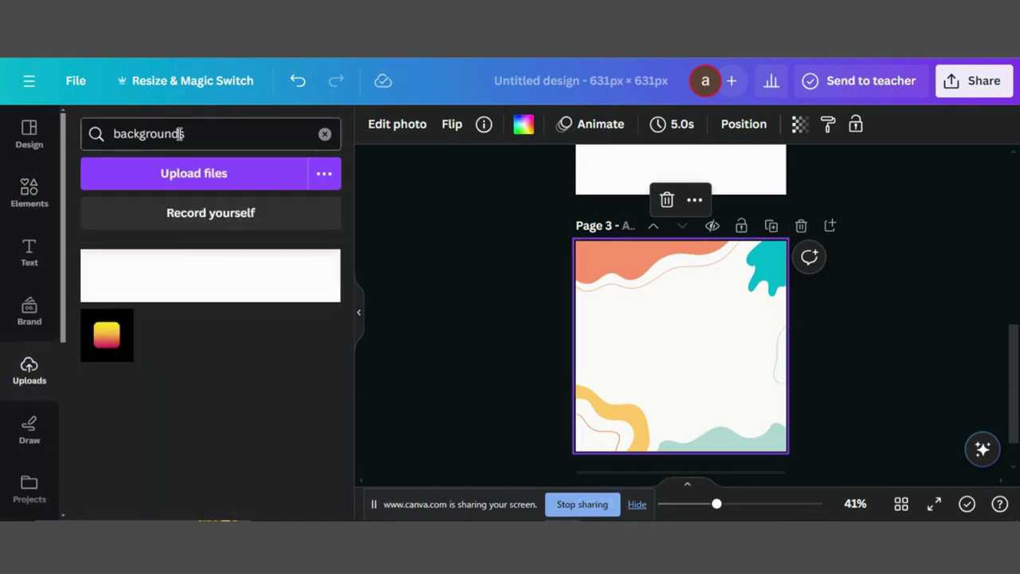
pyautogui.click(326, 134)
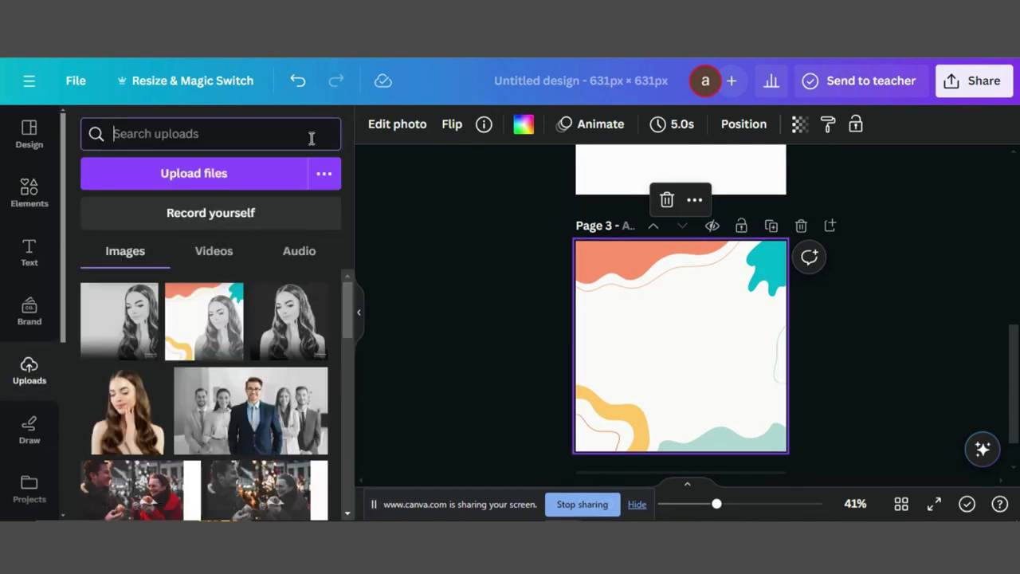
pyautogui.click(123, 319)
pyautogui.moveTo(678, 319); pyautogui.dragTo(712, 351)
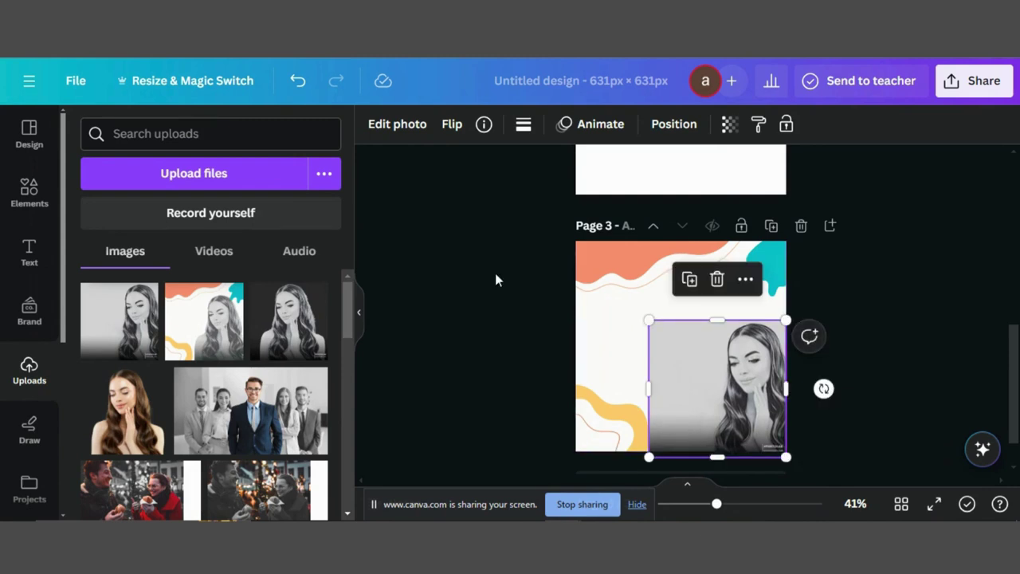
# Remove the background of the portrait on page 3 and enlarge the cutout from its upper-left corner
pyautogui.click(395, 128)
pyautogui.click(143, 237)
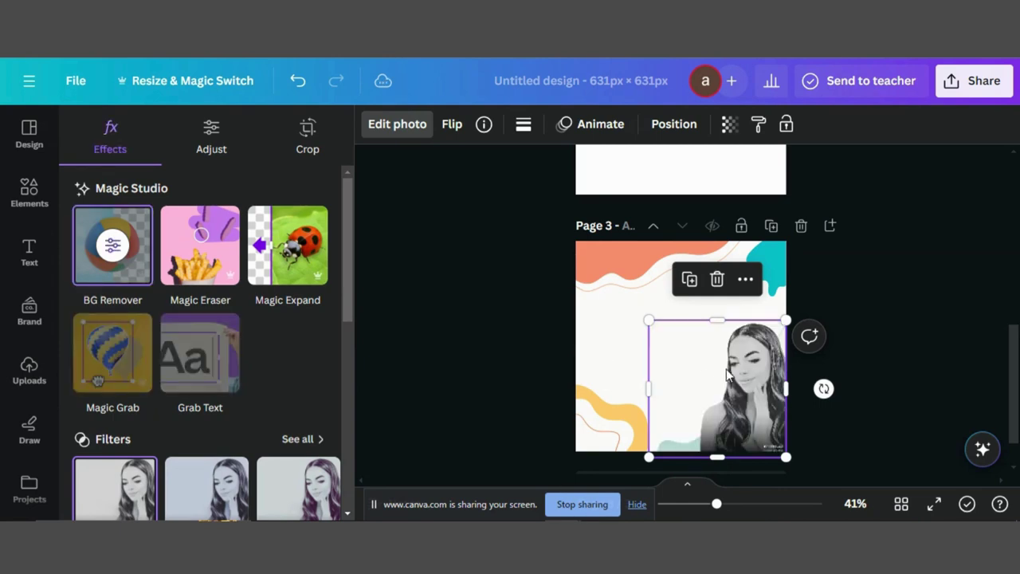
pyautogui.moveTo(646, 317); pyautogui.dragTo(617, 284)
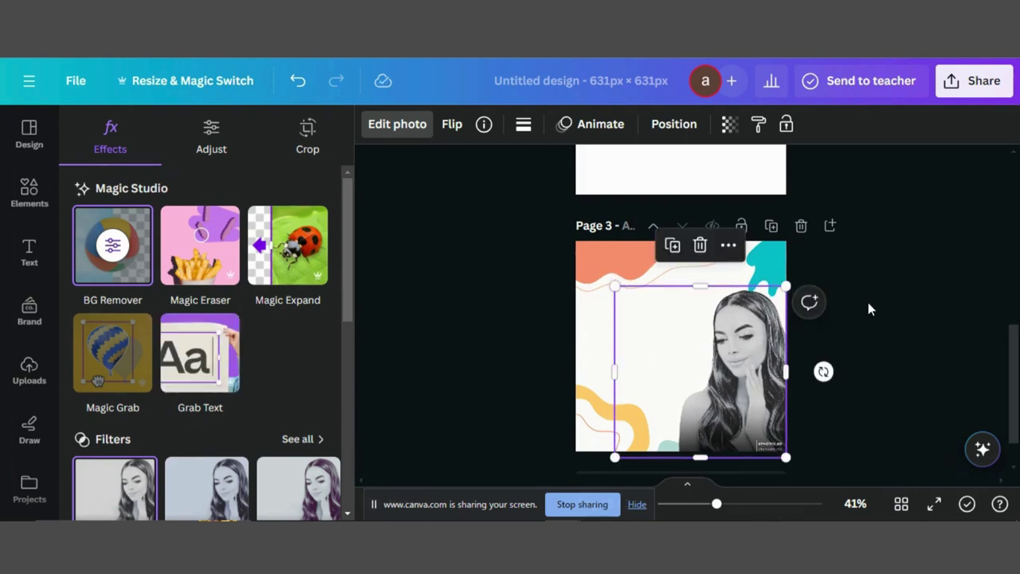
# Set the portrait's transparency to 80 and enlarge it slightly more toward the upper left of page 3
pyautogui.click(727, 125)
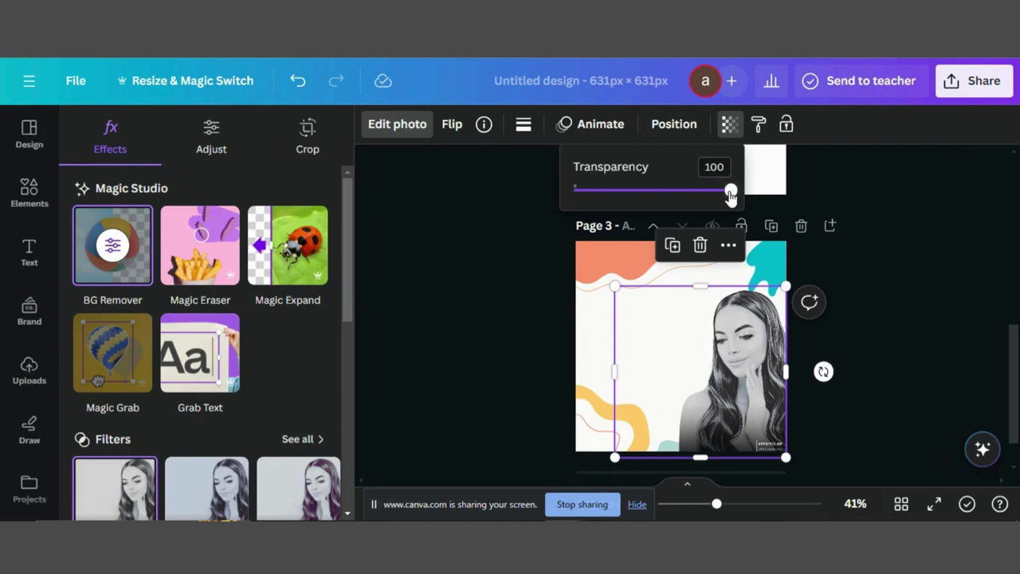
pyautogui.moveTo(730, 193); pyautogui.dragTo(702, 191)
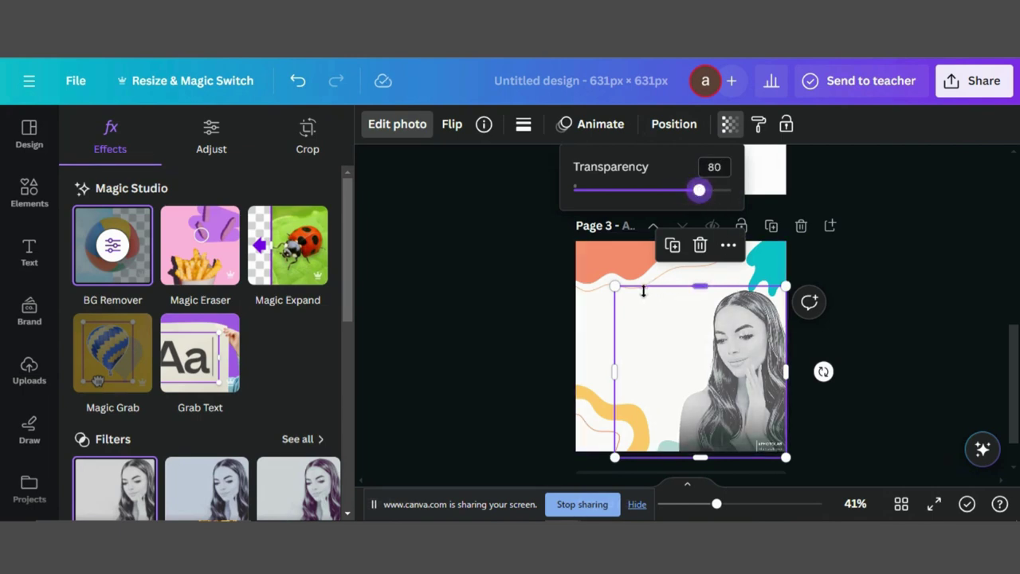
pyautogui.moveTo(614, 288); pyautogui.dragTo(589, 290)
pyautogui.press('Escape')
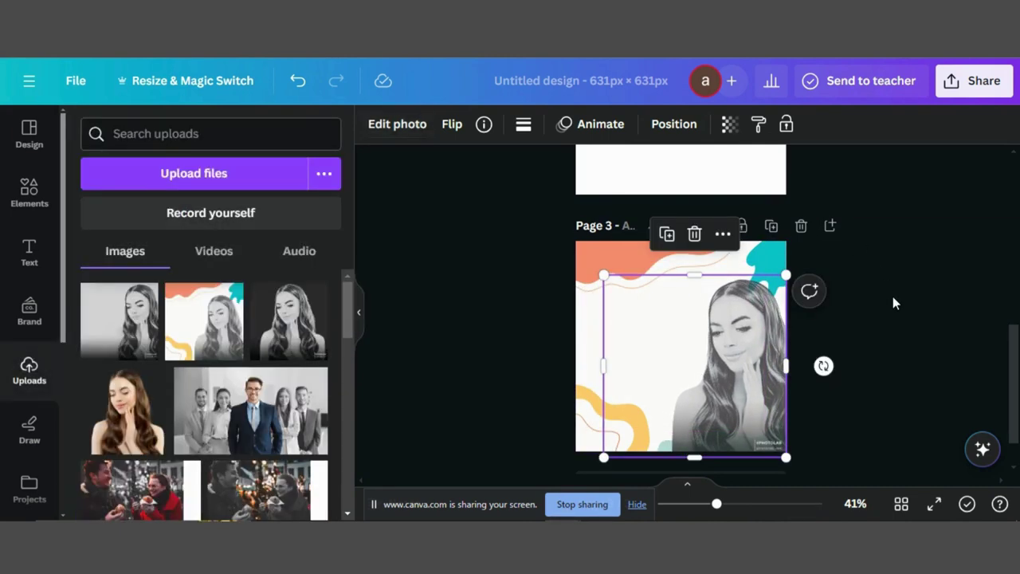
pyautogui.press('Escape')
# Download only page 3 of the design as a PNG file
pyautogui.click(967, 87)
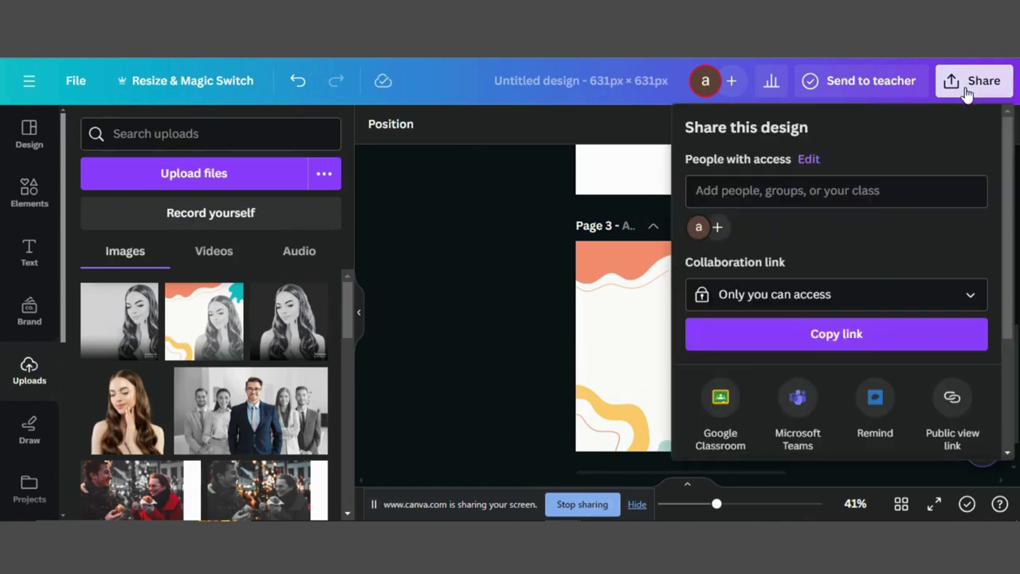
pyautogui.scroll(-3, 845, 283)
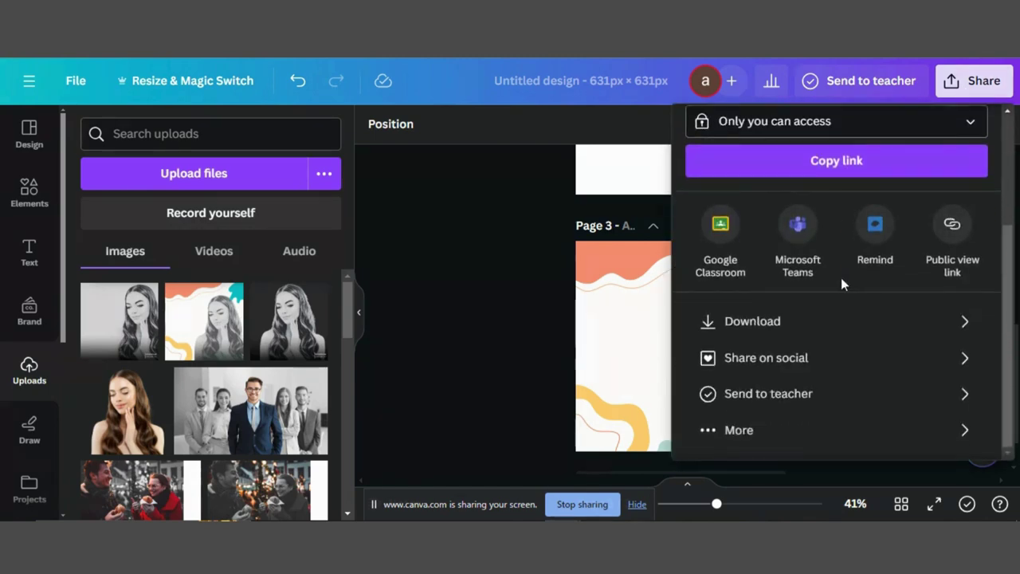
pyautogui.click(766, 333)
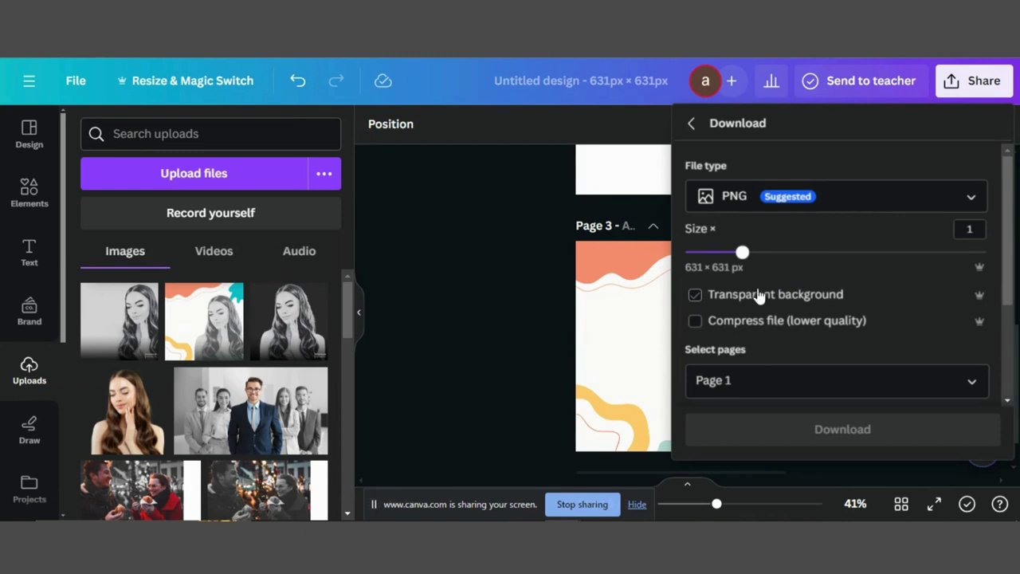
pyautogui.click(741, 380)
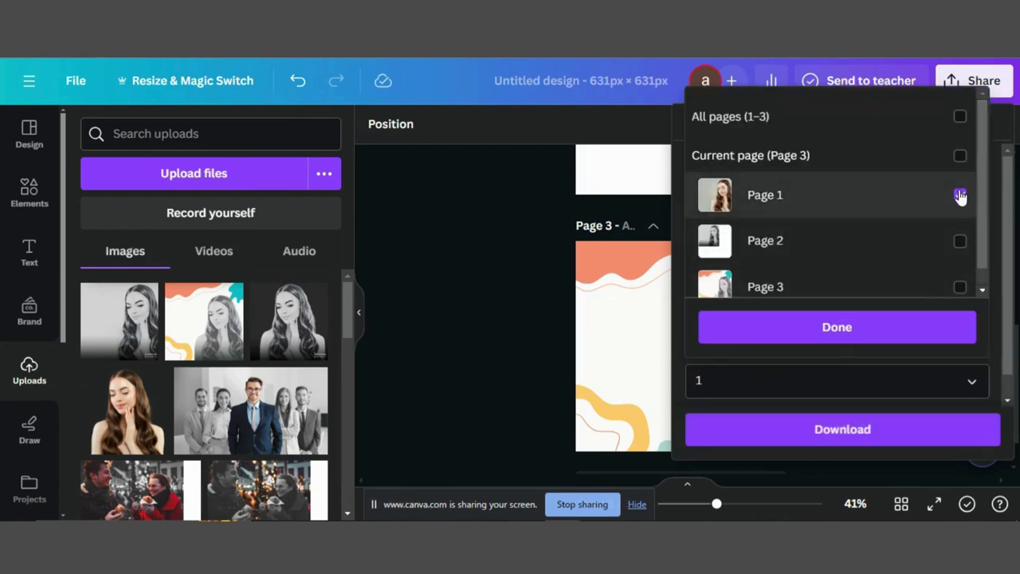
pyautogui.click(961, 196)
pyautogui.click(959, 287)
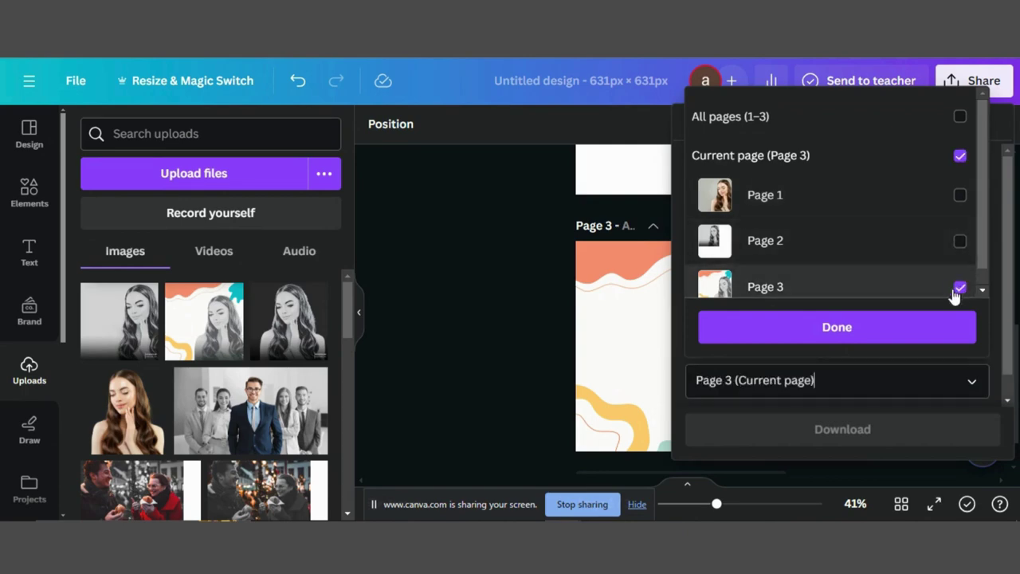
pyautogui.click(889, 328)
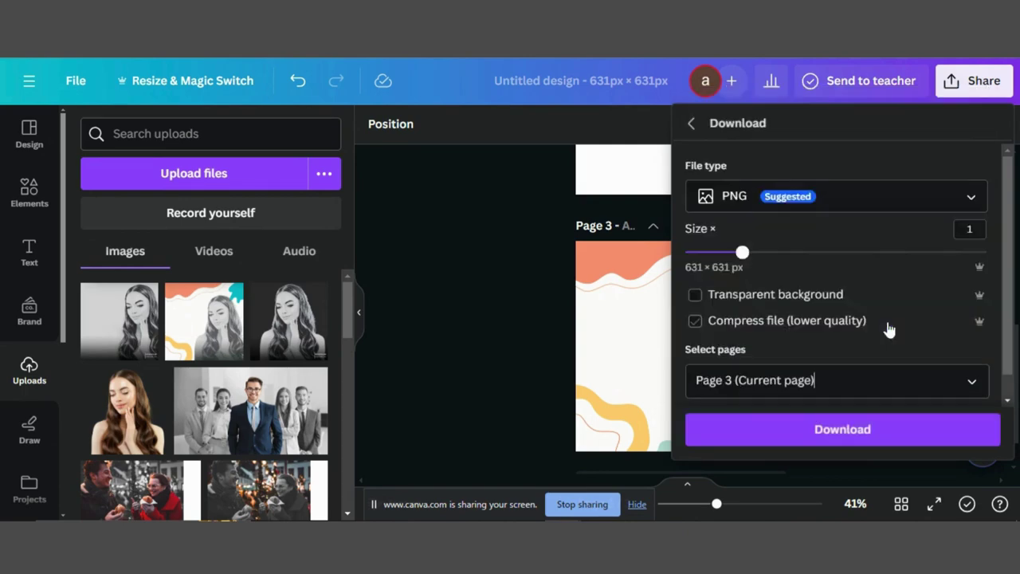
pyautogui.click(845, 430)
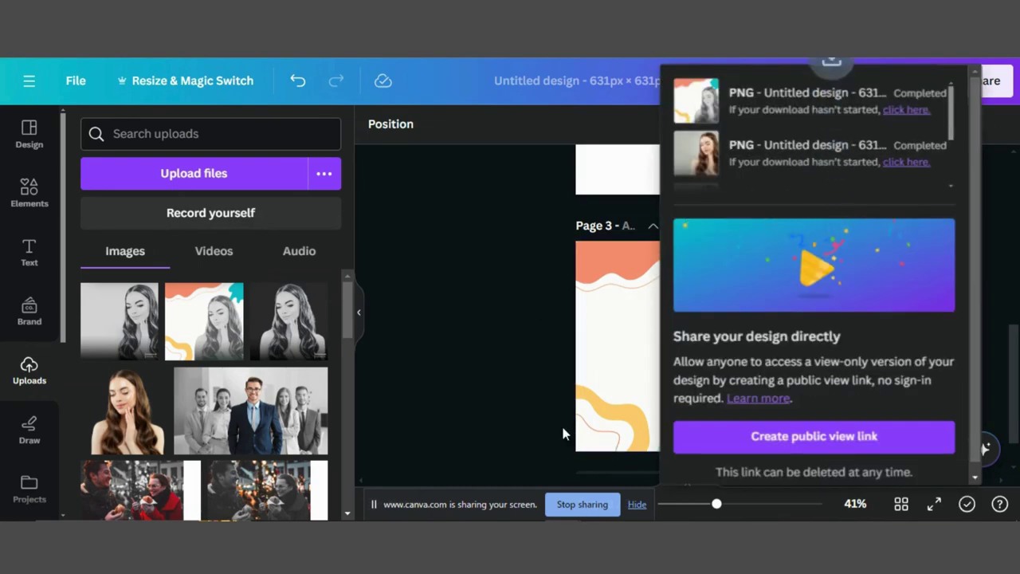
pyautogui.click(502, 310)
# Select the portrait on page 1, search the elements for "masks" and look through the graphics results
pyautogui.scroll(5, 502, 310)
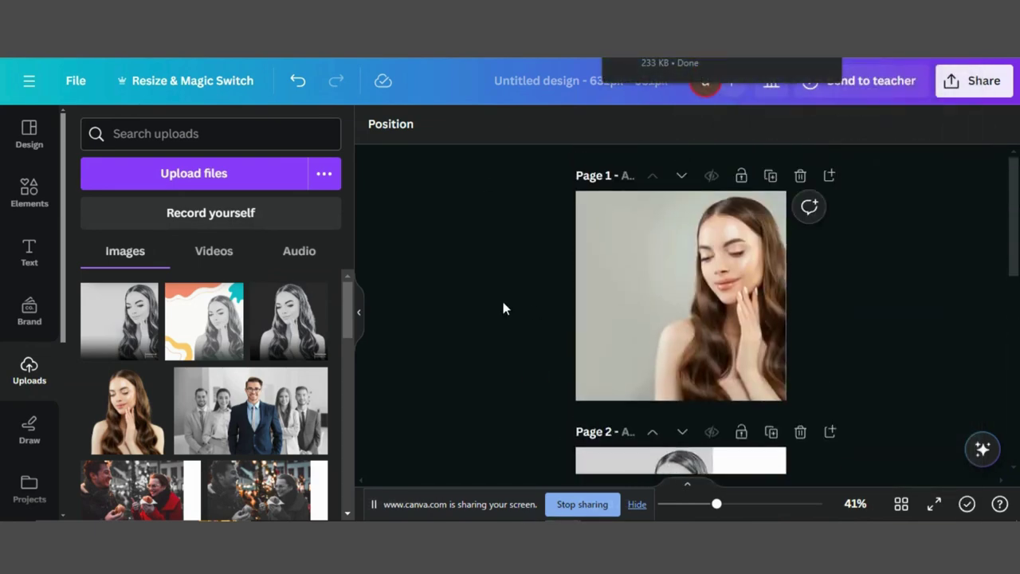
pyautogui.click(701, 259)
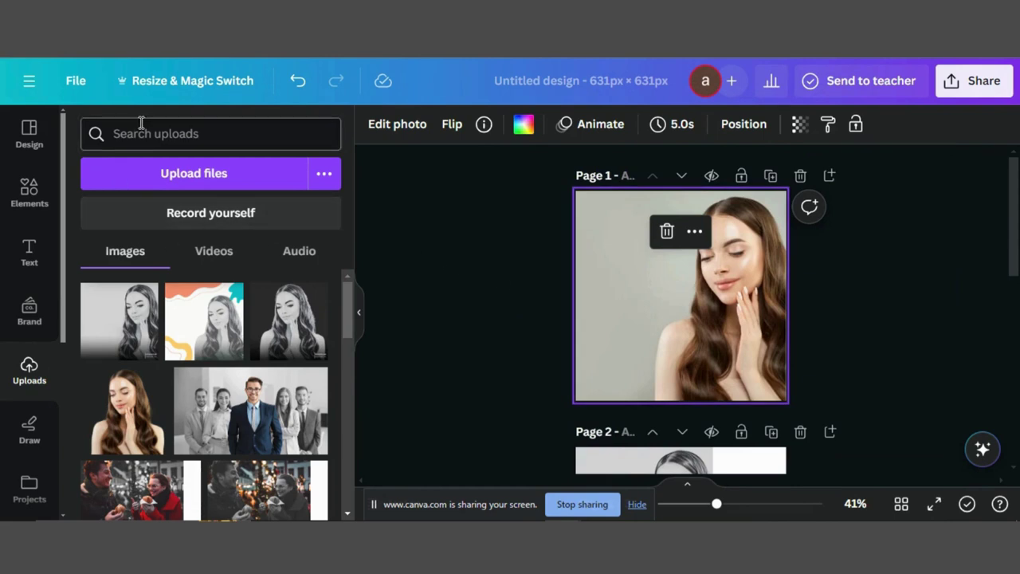
pyautogui.click(29, 192)
pyautogui.click(118, 133)
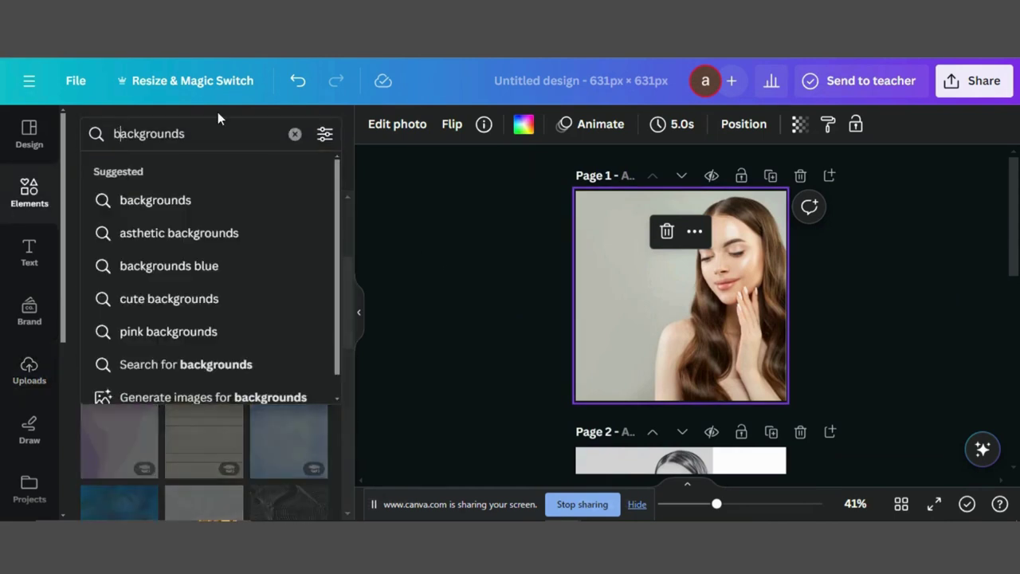
pyautogui.click(293, 134)
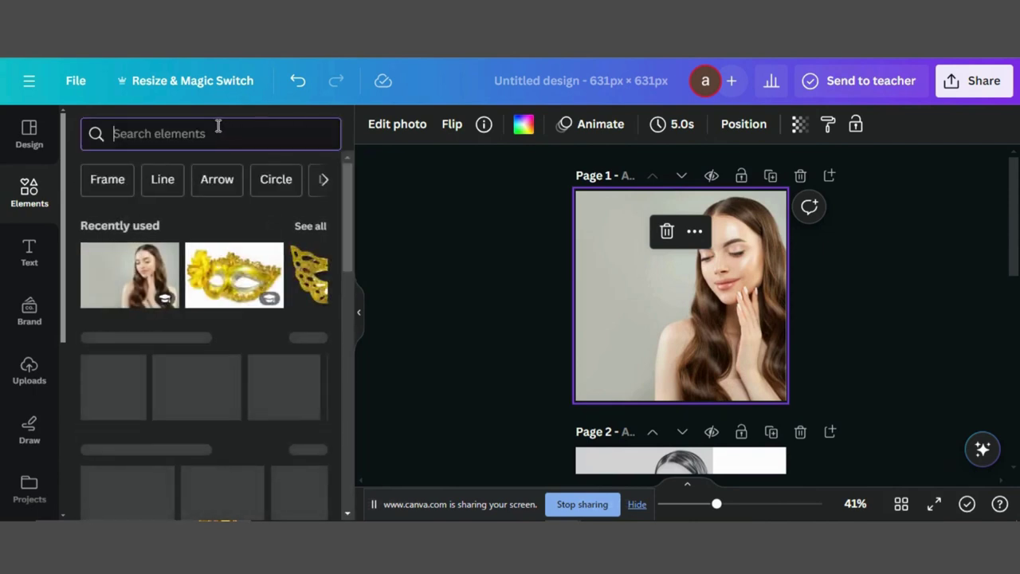
pyautogui.write('masks')
pyautogui.press('Return')
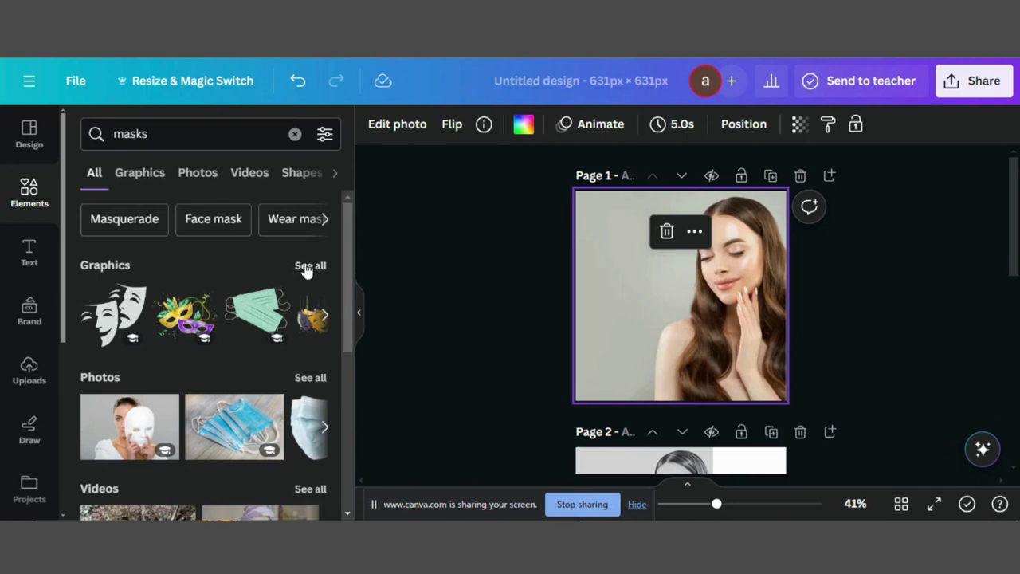
pyautogui.click(325, 319)
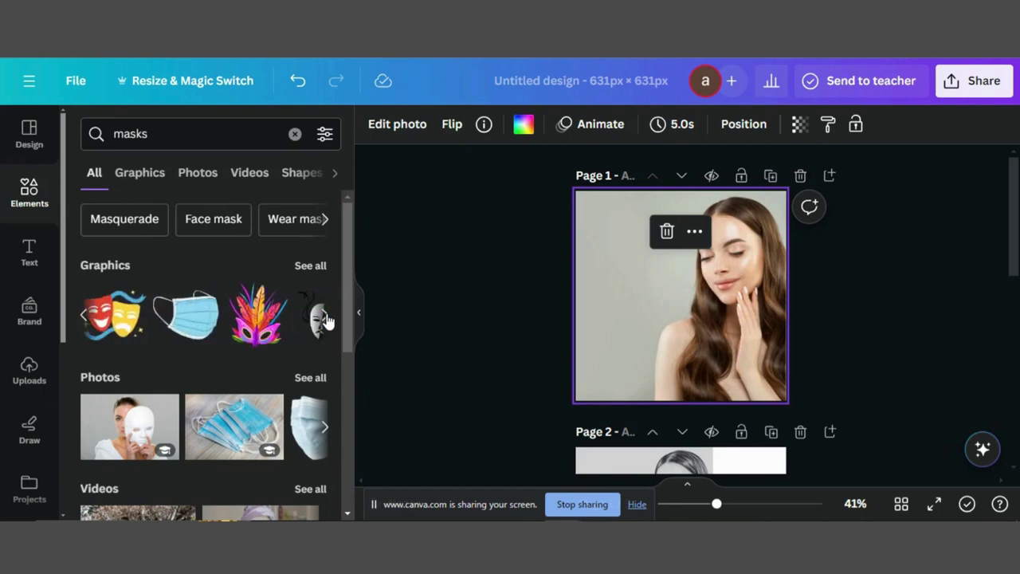
pyautogui.click(325, 319)
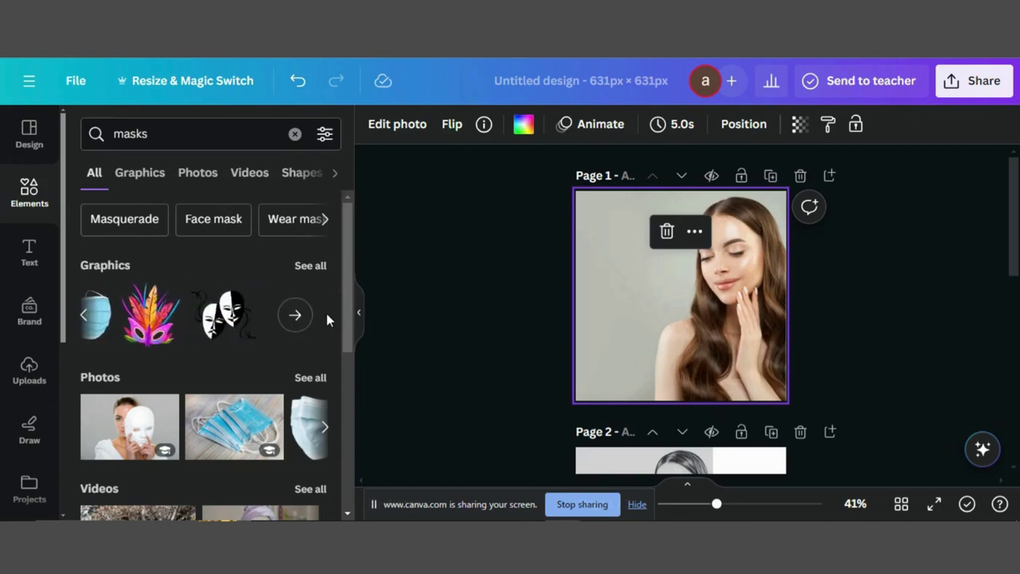
pyautogui.press('Escape')
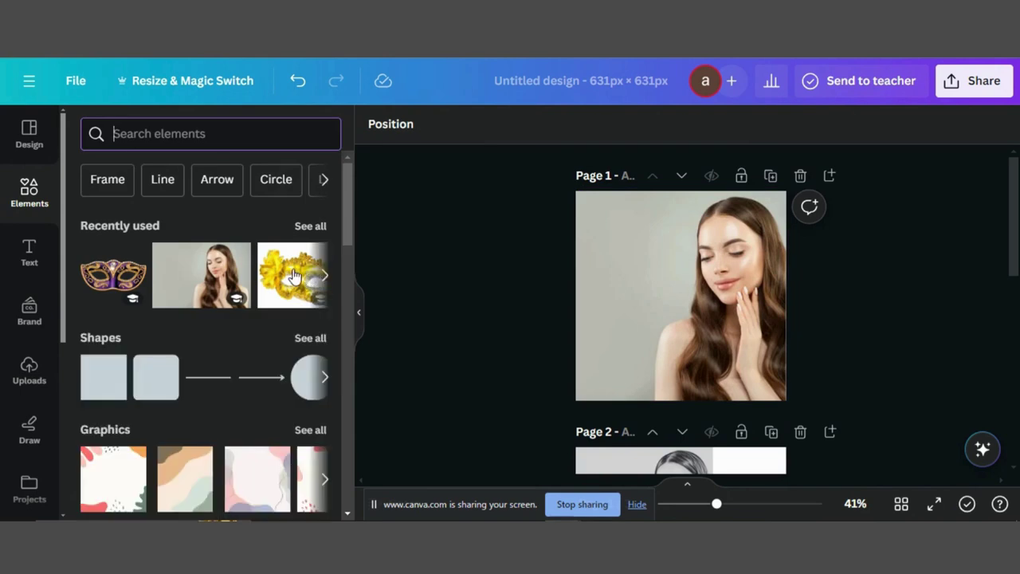
# Add the recently used golden mask photo over the woman's face on page 1 and remove the mask photo's background
pyautogui.click(294, 275)
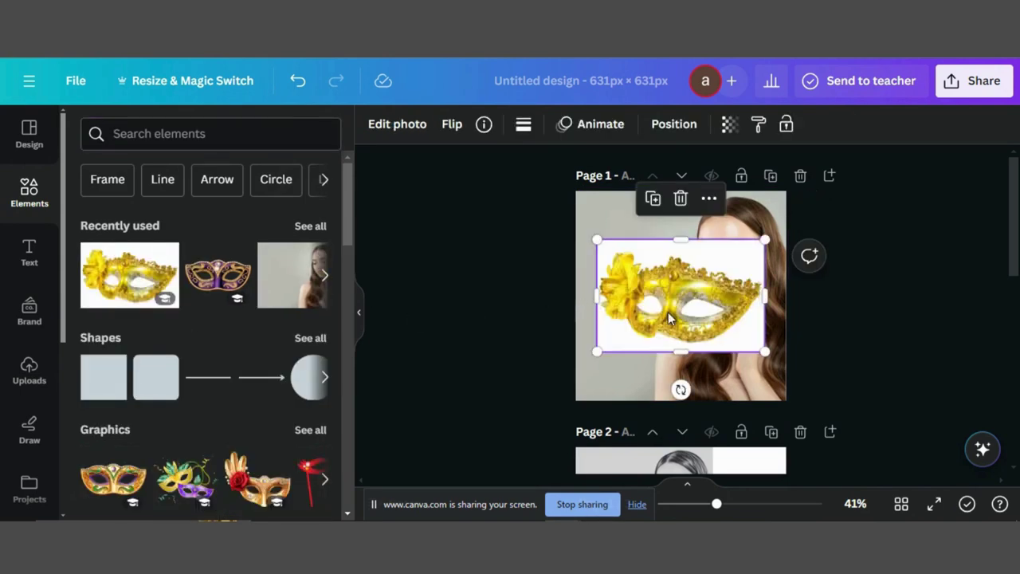
pyautogui.moveTo(668, 312); pyautogui.dragTo(715, 267)
pyautogui.click(396, 124)
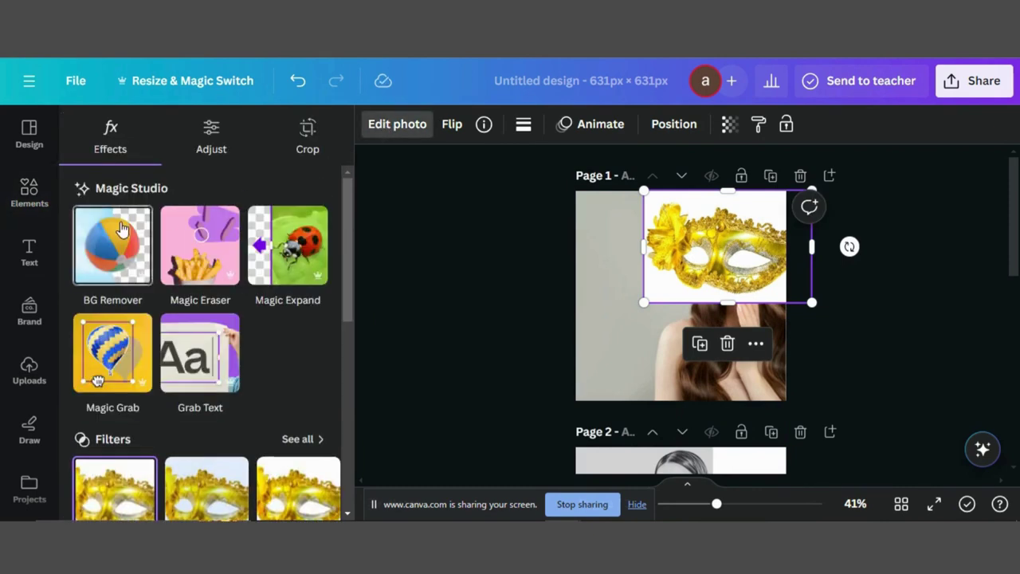
pyautogui.click(121, 229)
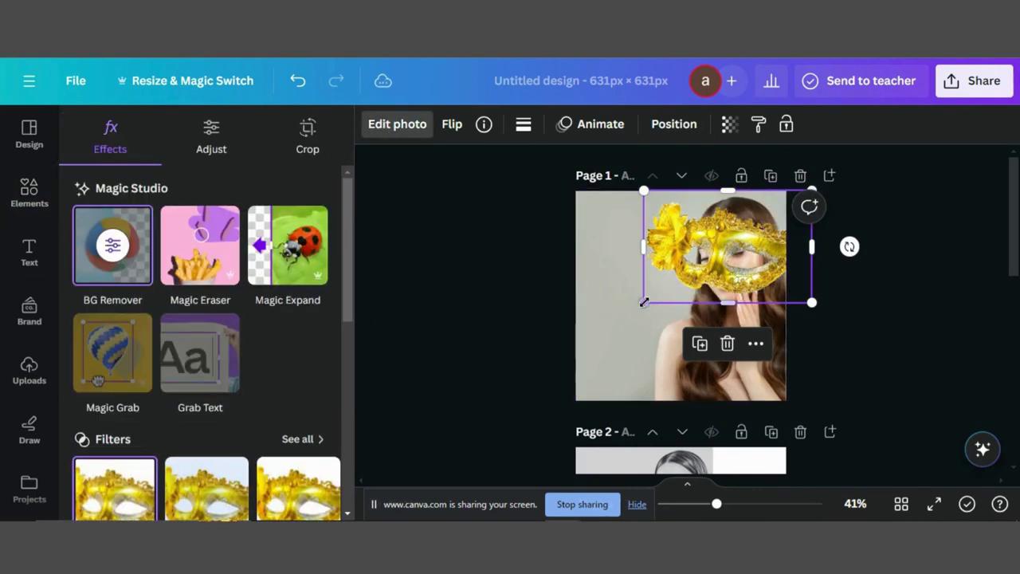
# Shrink the golden mask cutout and fit it over the woman's eyes on page 1
pyautogui.moveTo(644, 302); pyautogui.dragTo(693, 269)
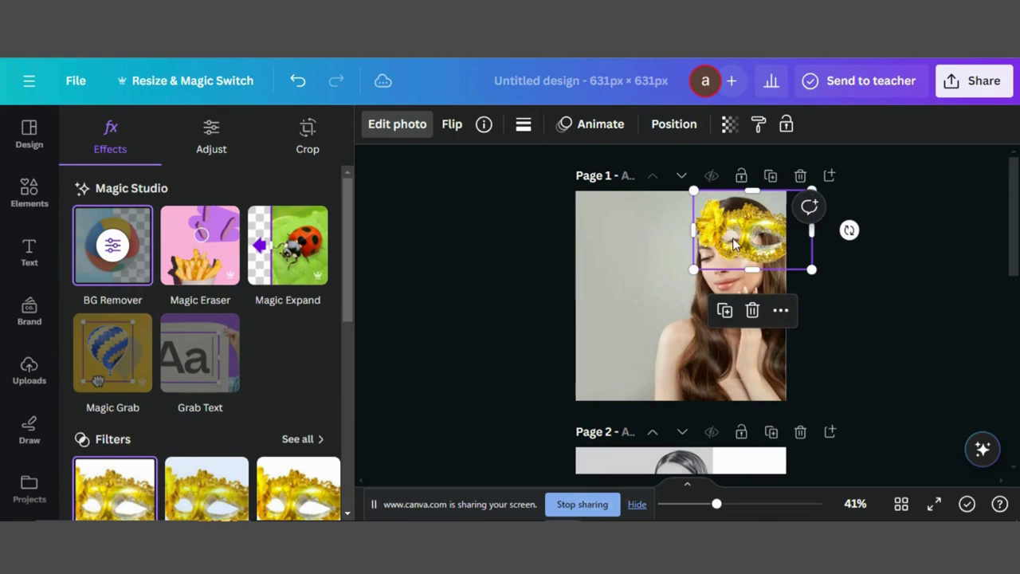
pyautogui.moveTo(733, 243); pyautogui.dragTo(707, 253)
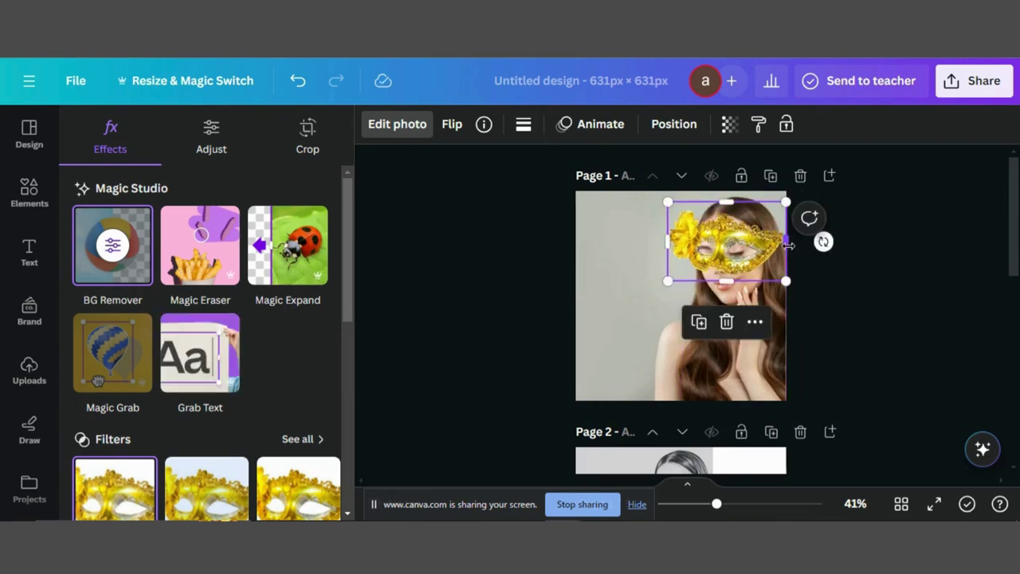
pyautogui.moveTo(823, 243); pyautogui.dragTo(812, 241)
pyautogui.moveTo(663, 205); pyautogui.dragTo(687, 221)
pyautogui.moveTo(740, 259)
pyautogui.mouseDown()
pyautogui.moveTo(709, 261)
pyautogui.moveTo(726, 259)
pyautogui.mouseUp()
# Download only page 1, the portrait with the golden mask, as a PNG file
pyautogui.click(958, 92)
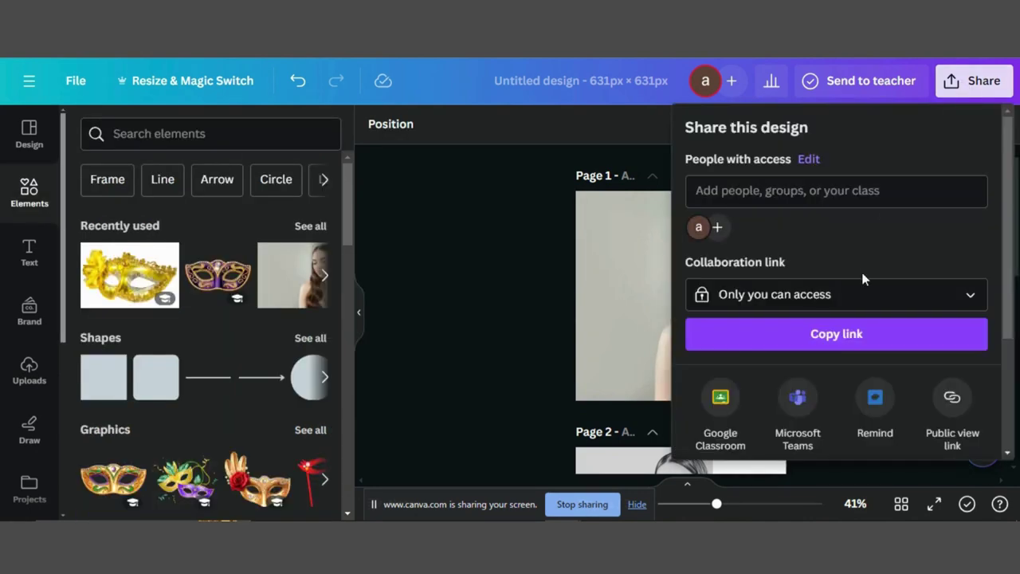
pyautogui.scroll(-3, 803, 277)
pyautogui.click(747, 321)
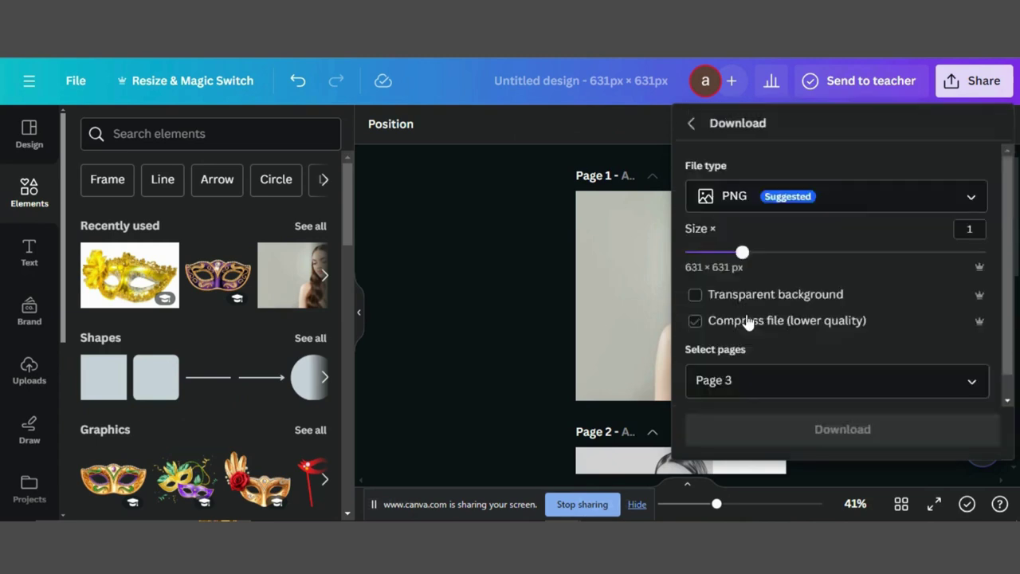
pyautogui.click(761, 296)
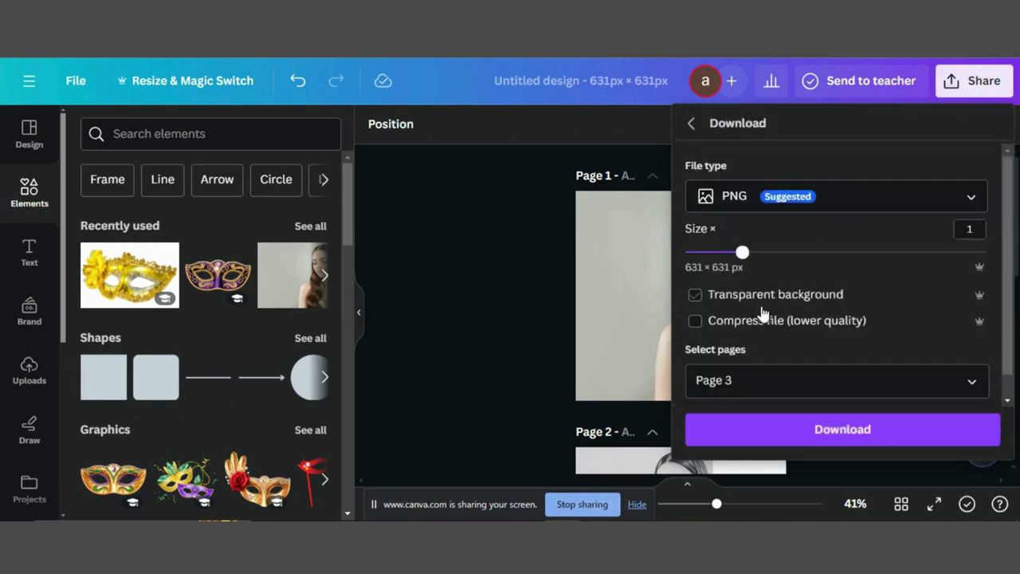
pyautogui.click(745, 382)
pyautogui.click(743, 384)
pyautogui.click(738, 373)
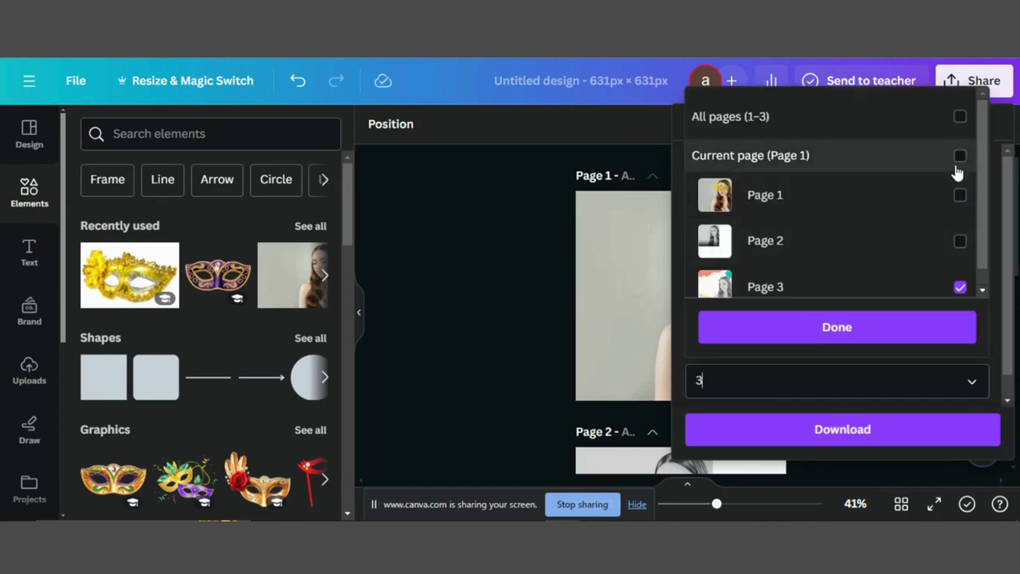
pyautogui.click(959, 194)
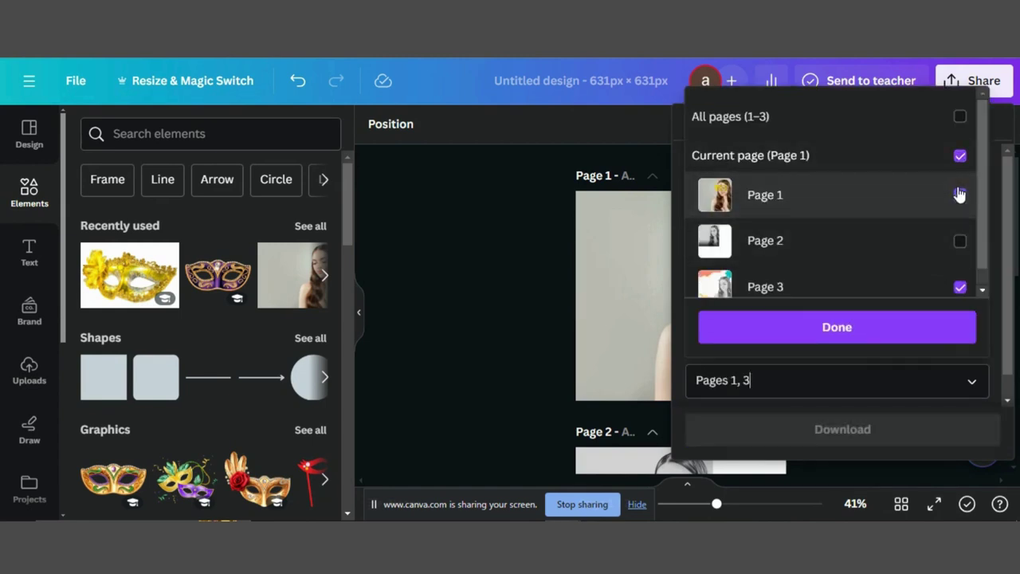
pyautogui.click(959, 287)
pyautogui.click(838, 338)
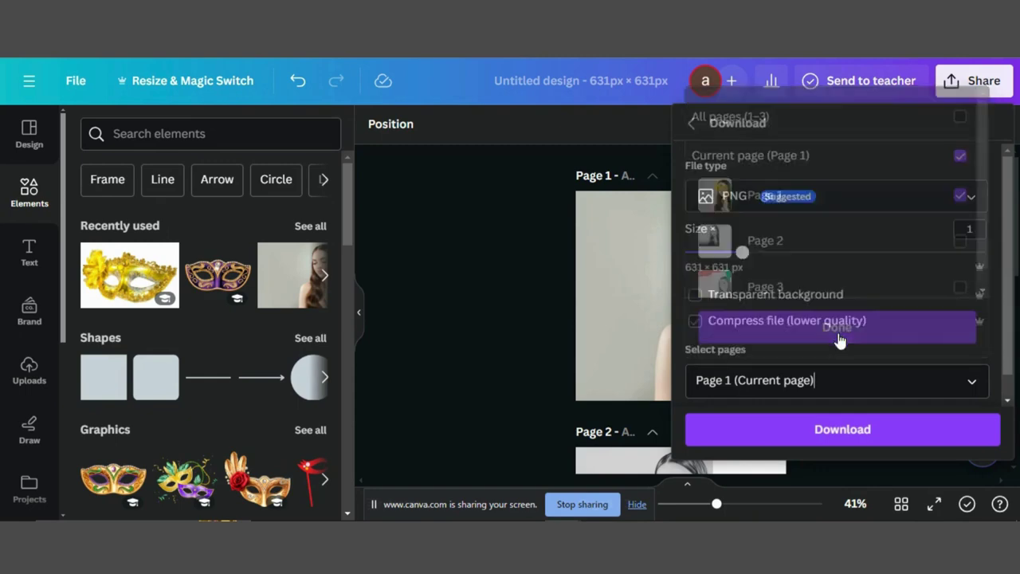
pyautogui.click(788, 430)
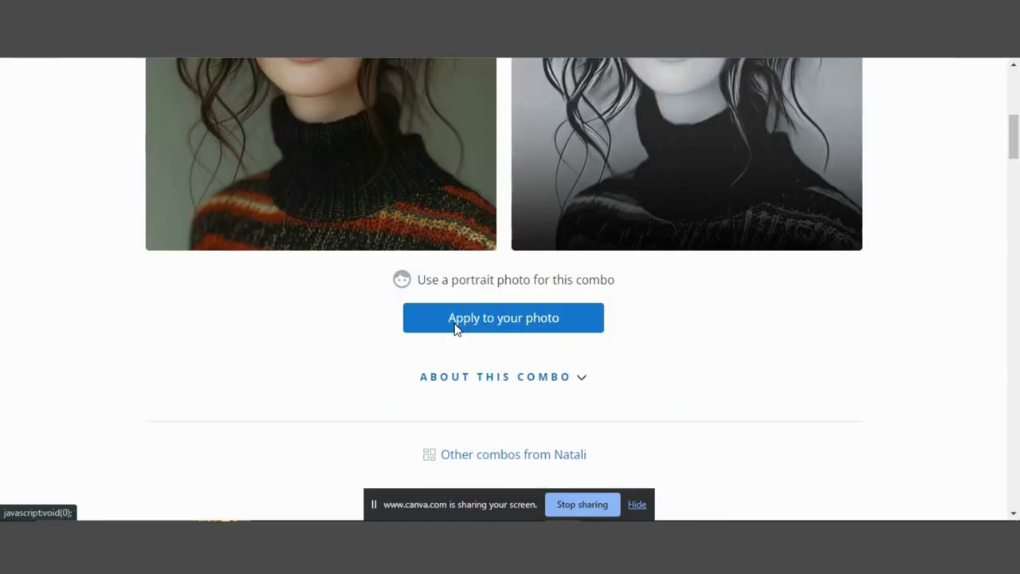
# In Photo Lab, apply the black-and-white portrait combo to the photo "Untitled design (53)"
pyautogui.click(455, 321)
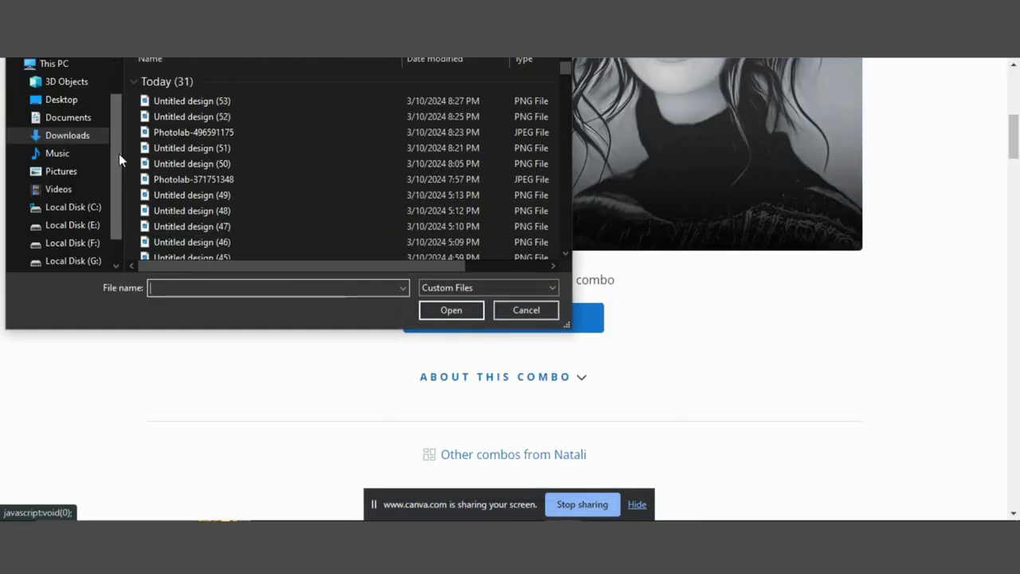
pyautogui.click(172, 103)
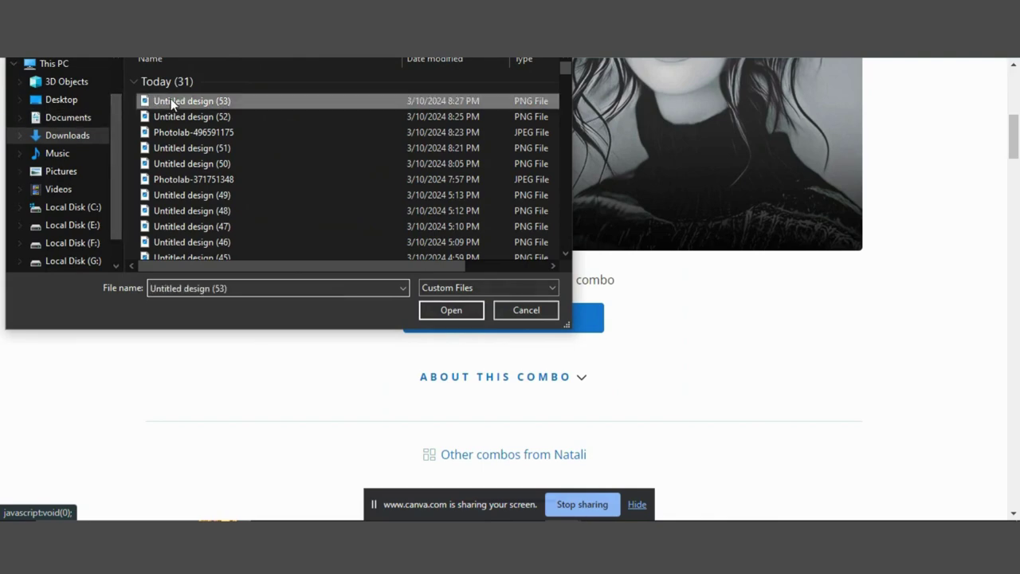
pyautogui.click(444, 311)
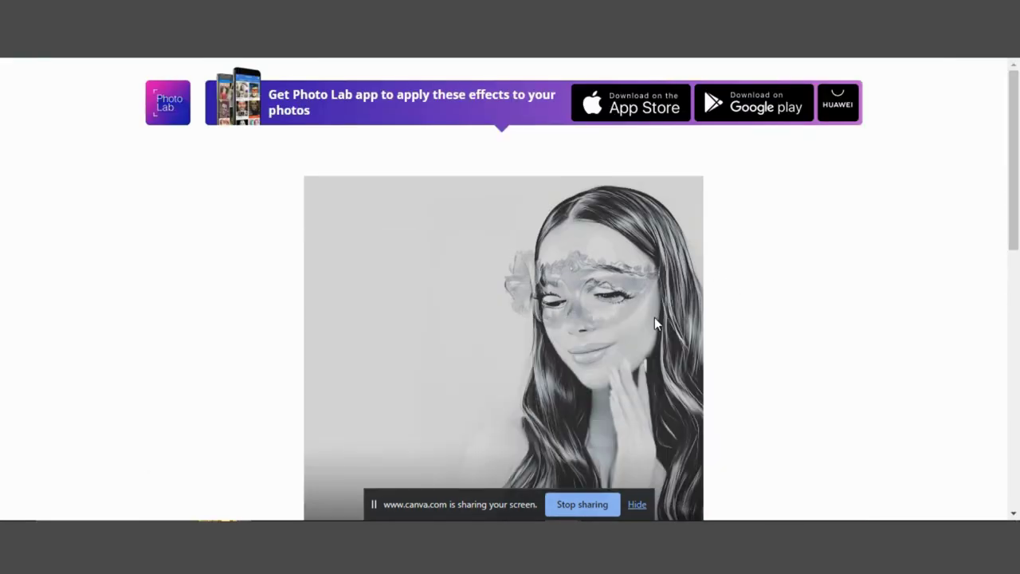
pyautogui.scroll(-3, 654, 317)
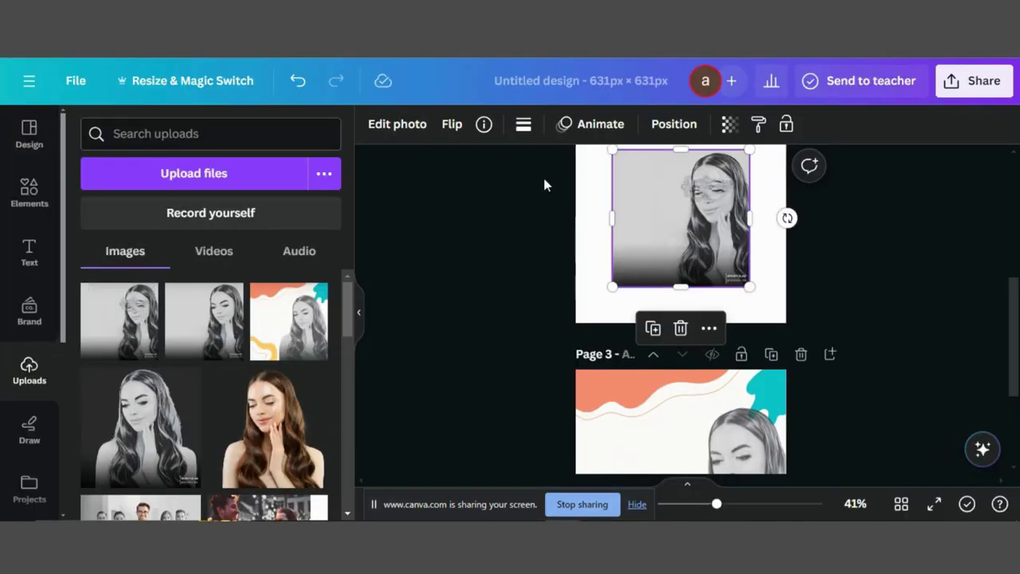
# In Canva, remove the background of the black-and-white masked portrait on page 2
pyautogui.click(391, 126)
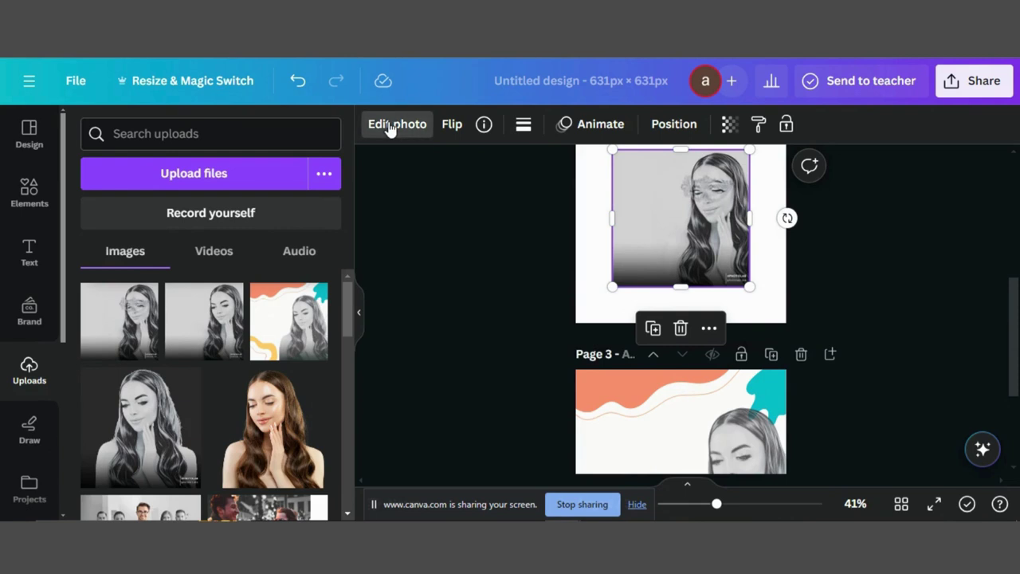
pyautogui.click(112, 244)
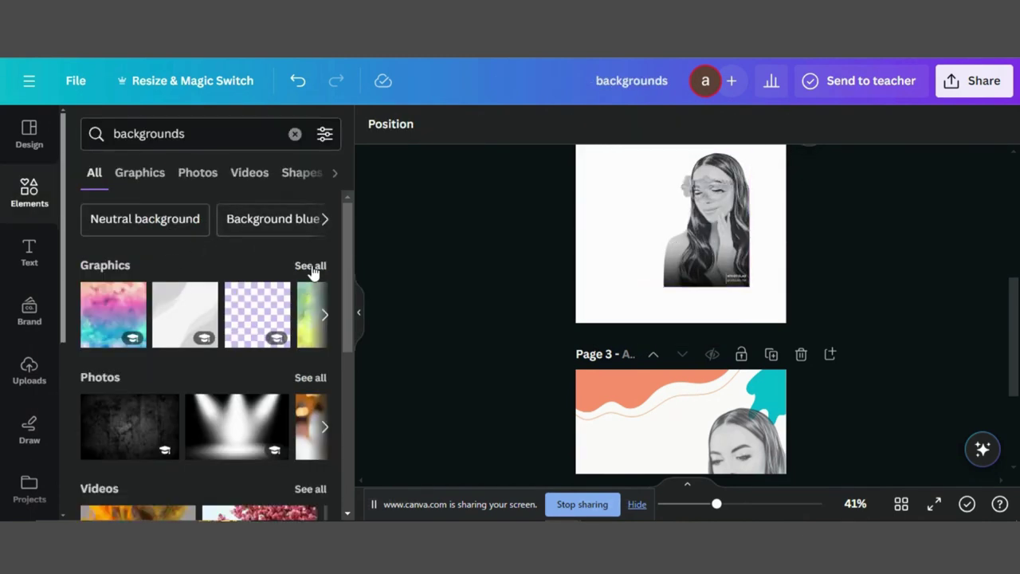
# Add the yellow sunburst graphic from the backgrounds results to page 2 and set it as the page background
pyautogui.click(313, 268)
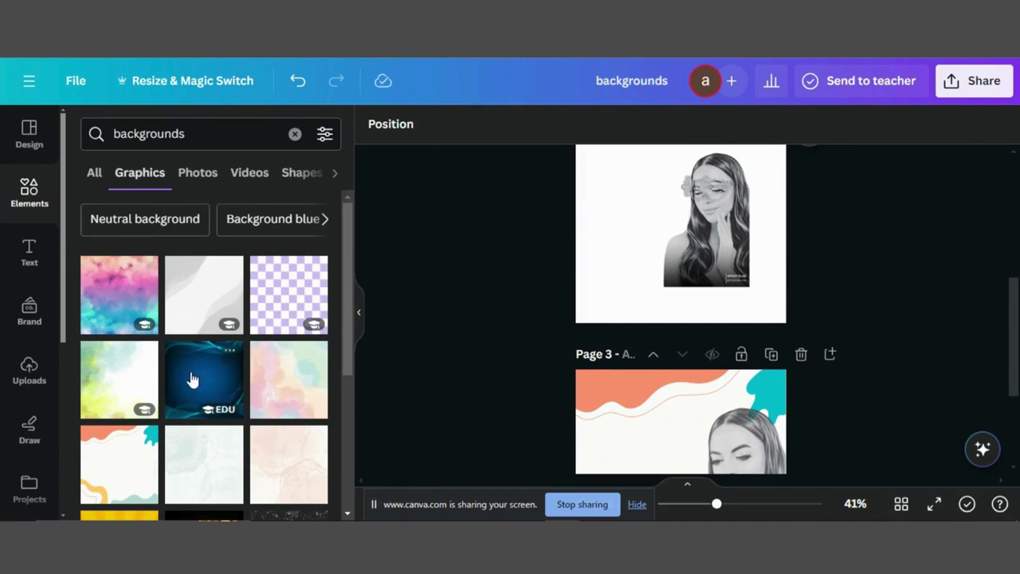
pyautogui.scroll(-5, 191, 380)
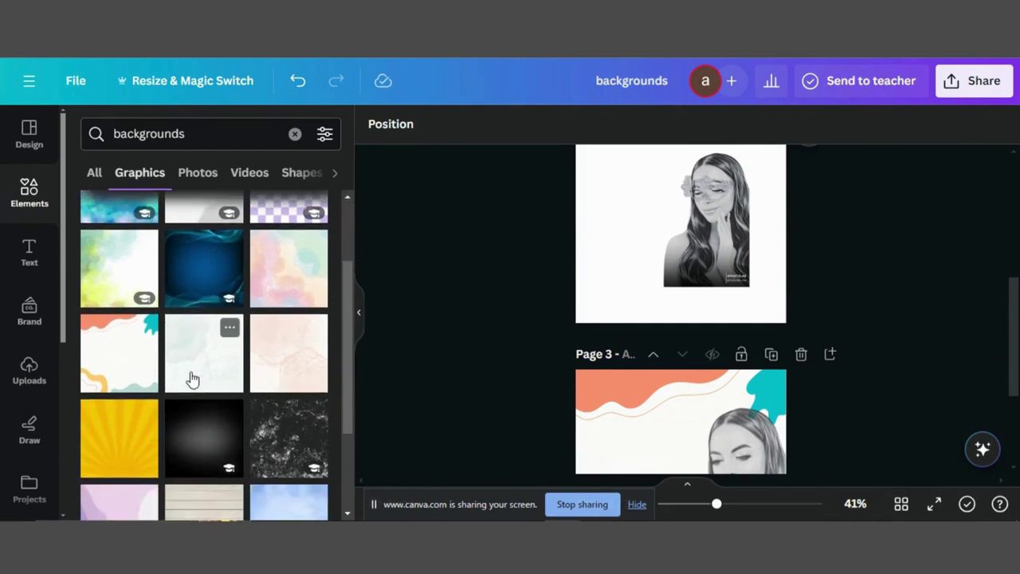
pyautogui.scroll(-1, 290, 292)
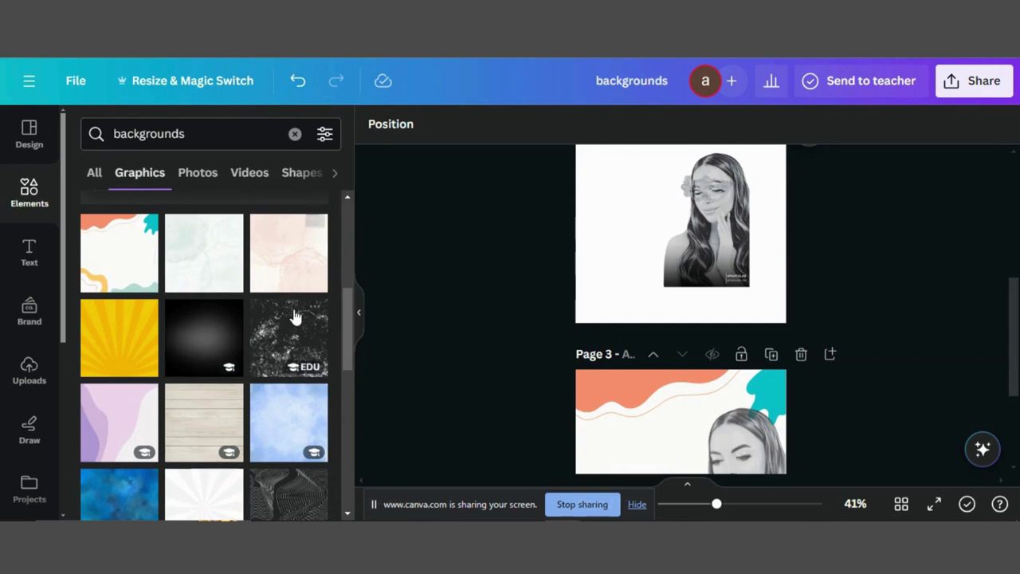
pyautogui.click(114, 340)
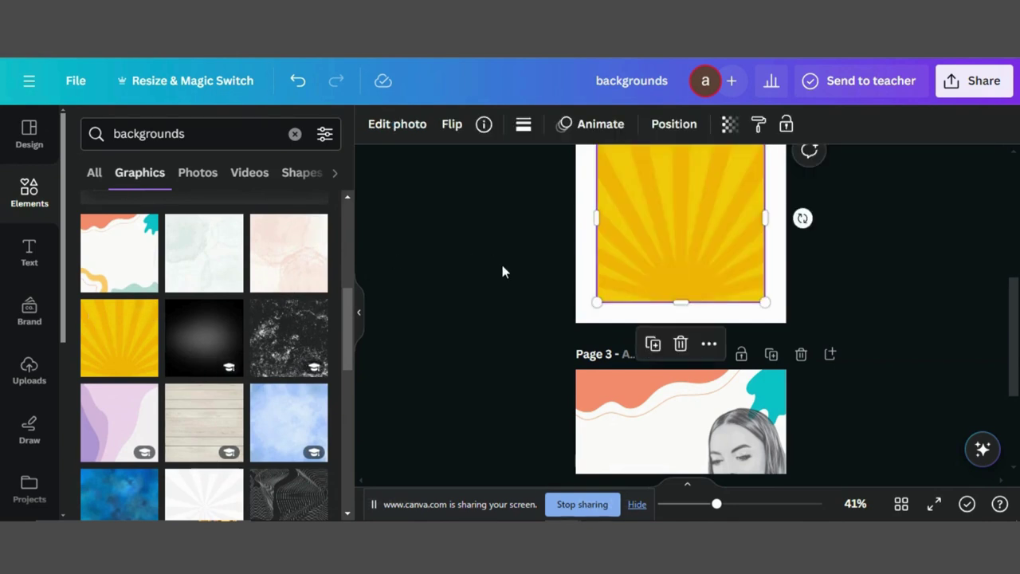
pyautogui.rightClick(660, 238)
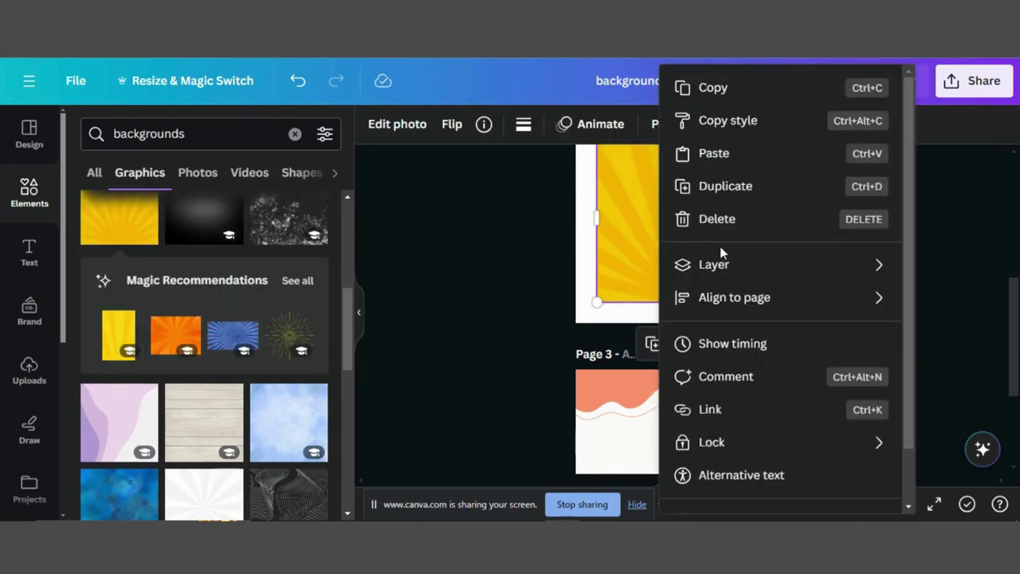
pyautogui.scroll(-1, 741, 477)
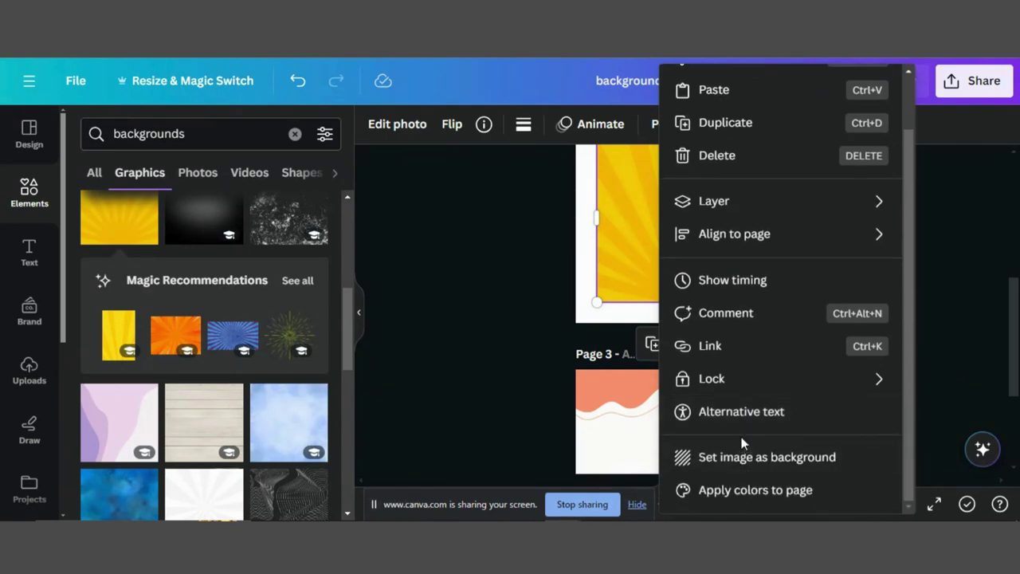
pyautogui.click(736, 456)
# Move the masked portrait into page 2's lower-right corner and enlarge it to fill most of the page height
pyautogui.moveTo(698, 215); pyautogui.dragTo(756, 254)
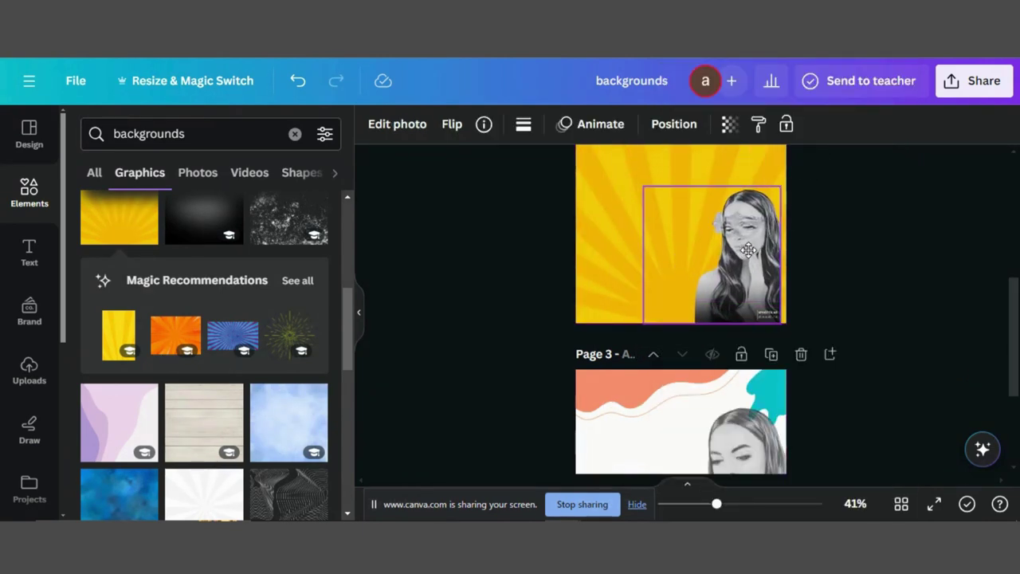
pyautogui.moveTo(649, 186); pyautogui.dragTo(596, 169)
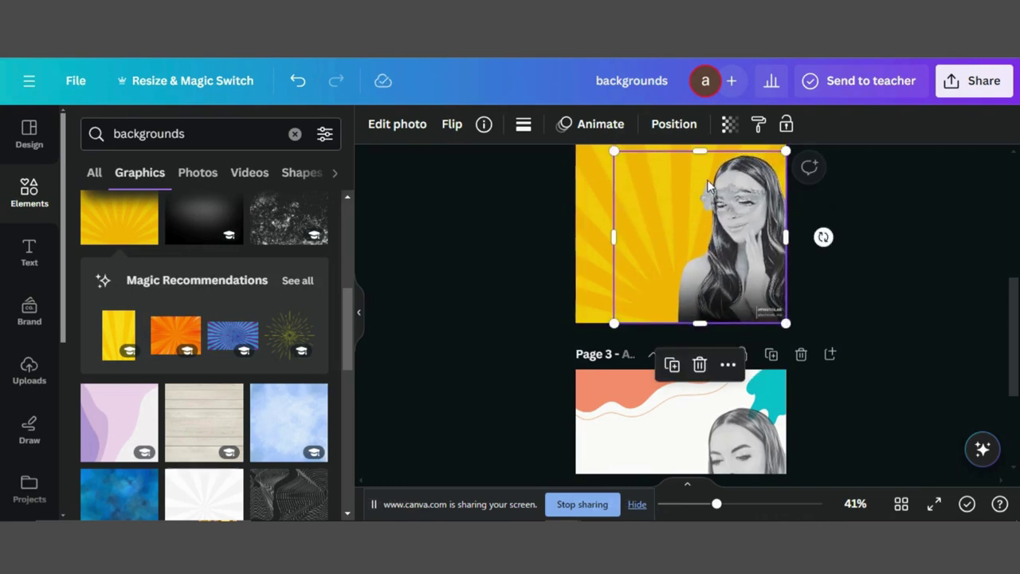
pyautogui.click(890, 244)
pyautogui.scroll(1, 891, 245)
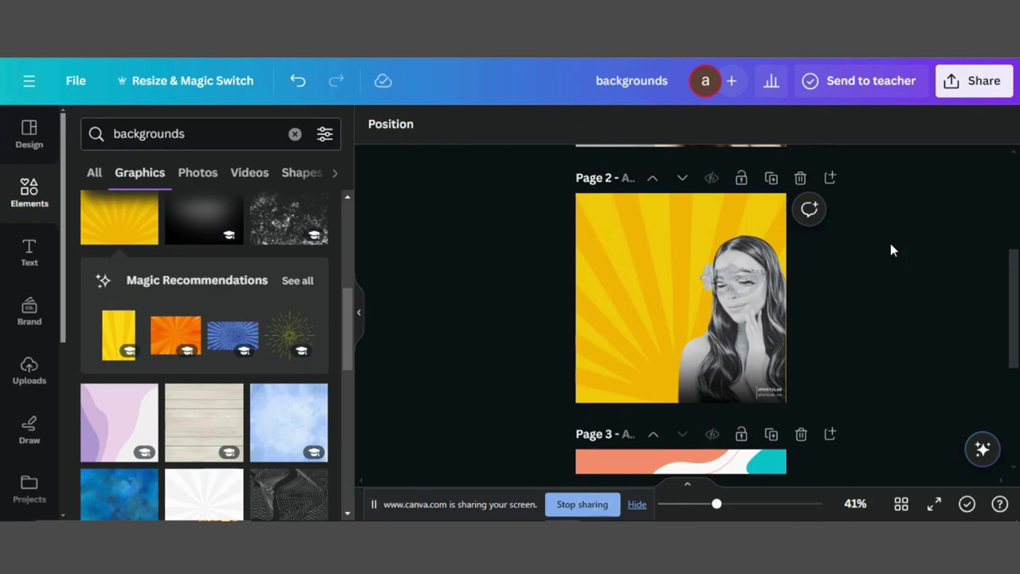
# Download only page 2, the masked portrait on the yellow sunburst, as a PNG file
pyautogui.click(973, 84)
pyautogui.scroll(-2, 728, 421)
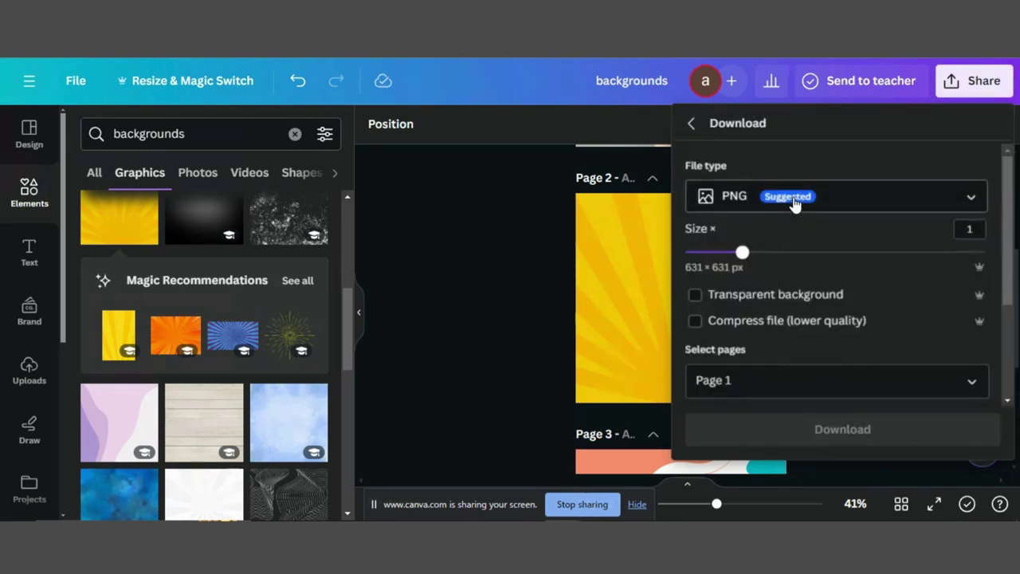
pyautogui.click(739, 380)
pyautogui.click(960, 197)
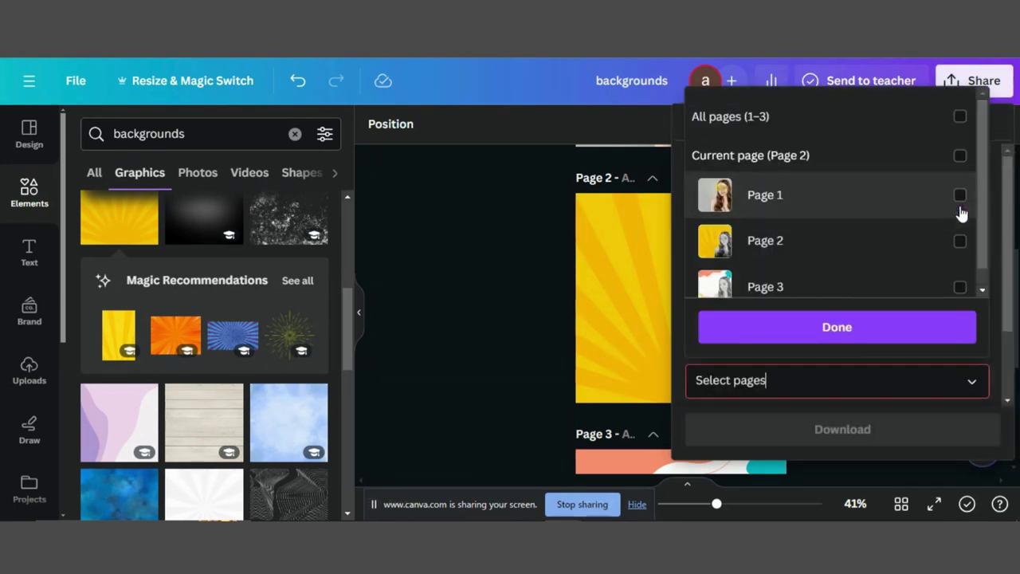
pyautogui.click(960, 241)
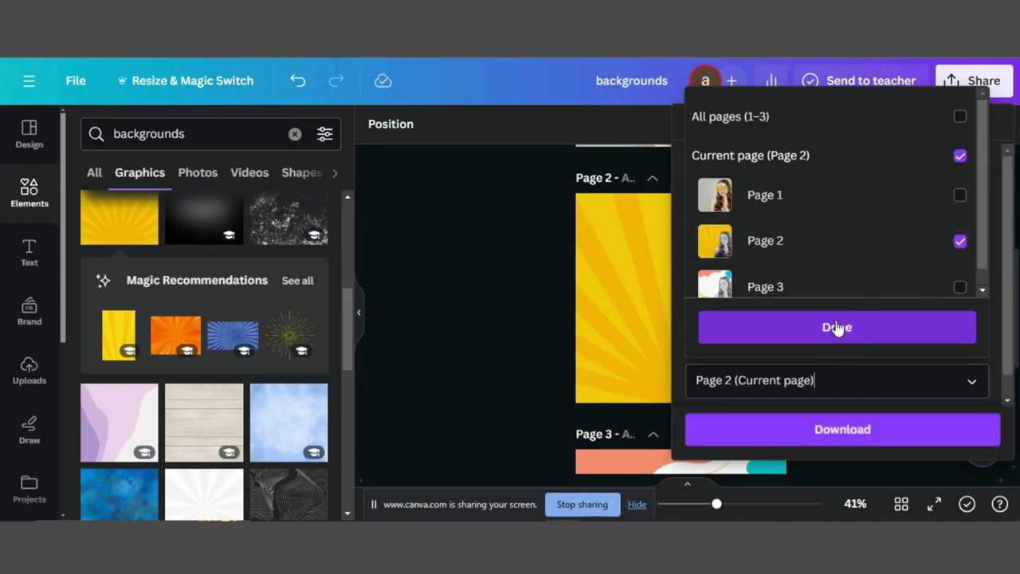
pyautogui.click(837, 327)
pyautogui.click(784, 431)
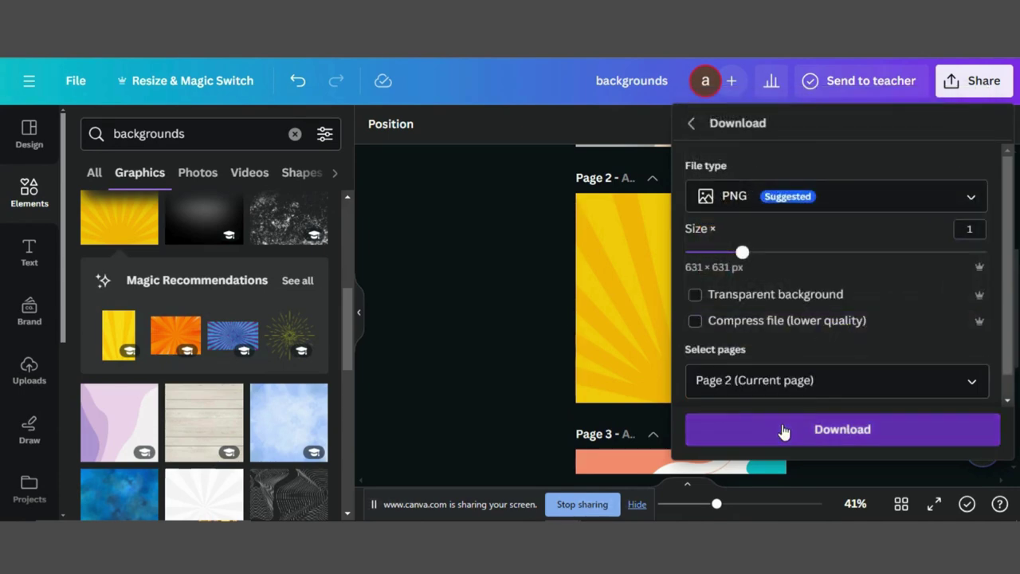